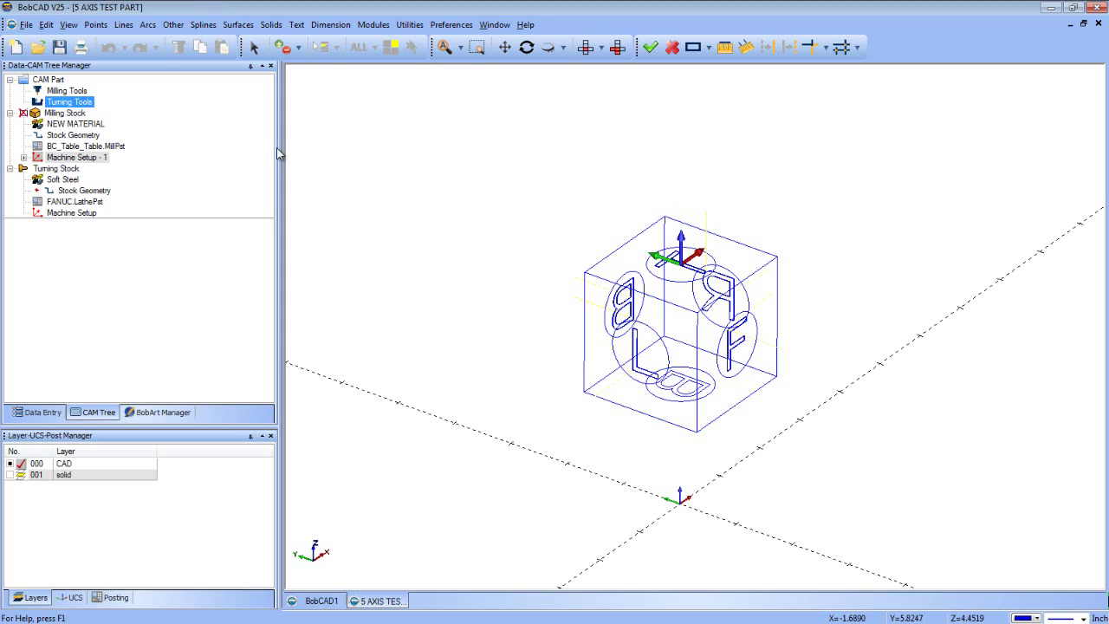
- In the default milling settings, choose 5 AXIS BOBCAD MILL as the machine make and open the multi-axis posting parameters
right_click(76, 95)
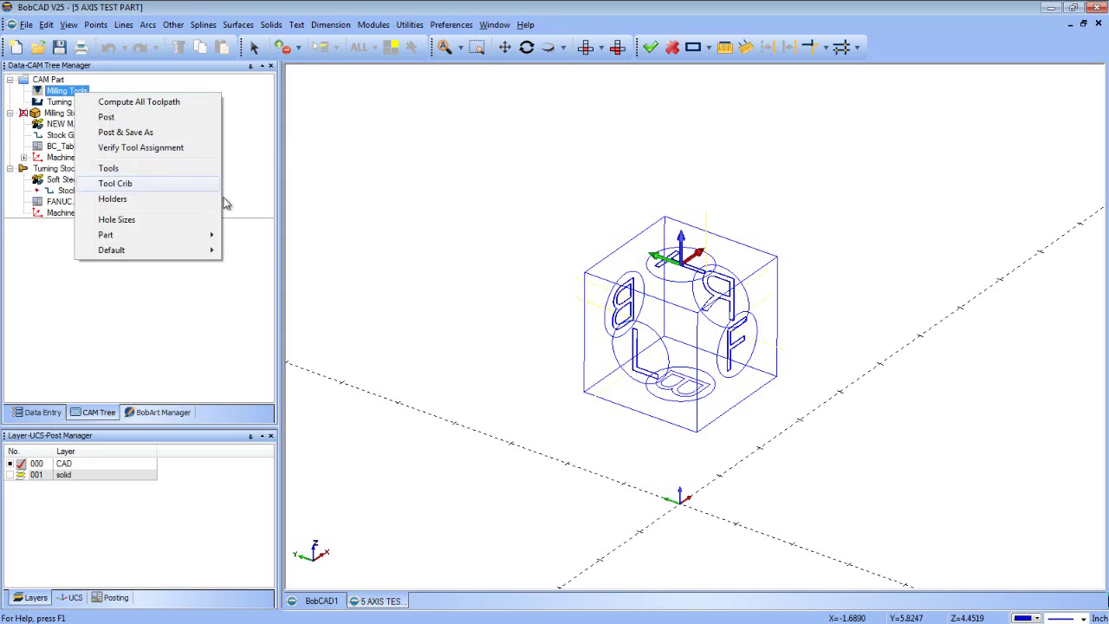
mouse_move(208, 251)
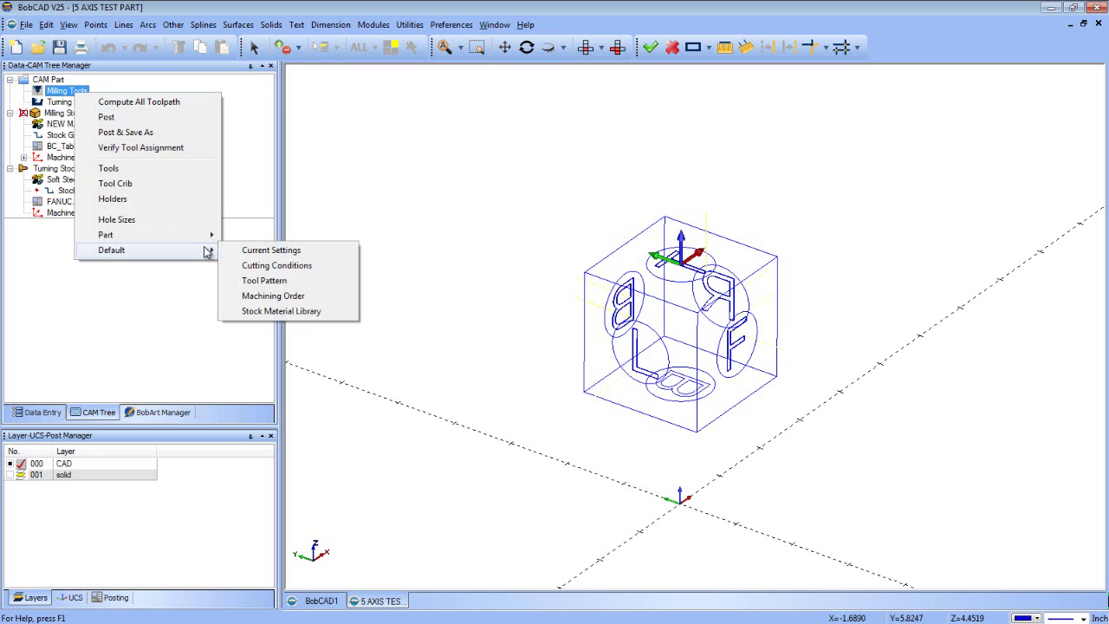
left_click(248, 253)
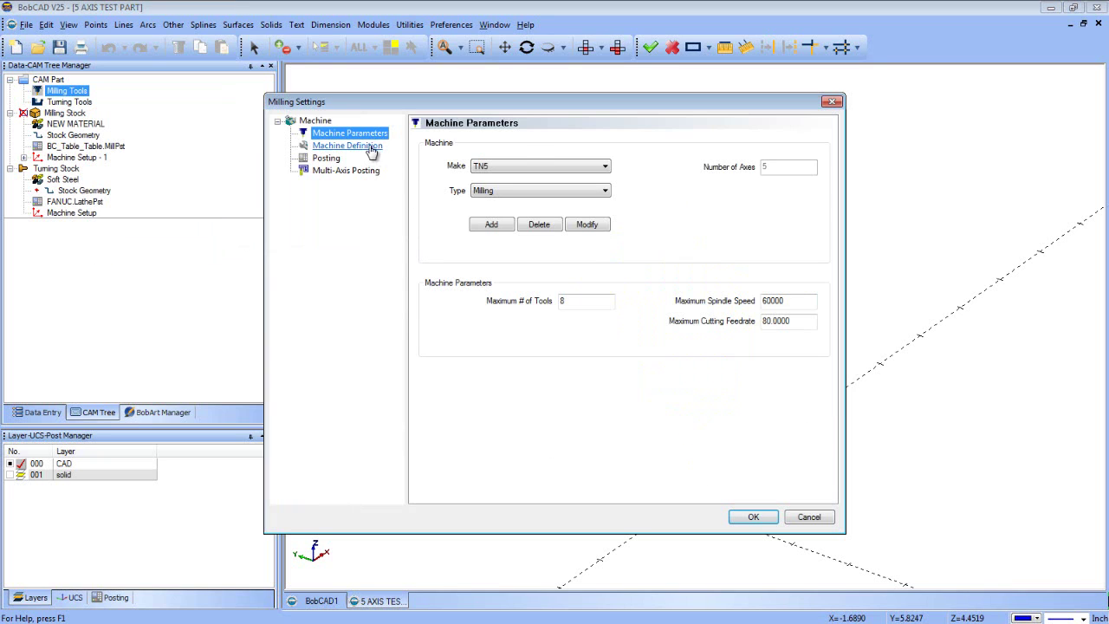
left_click(494, 166)
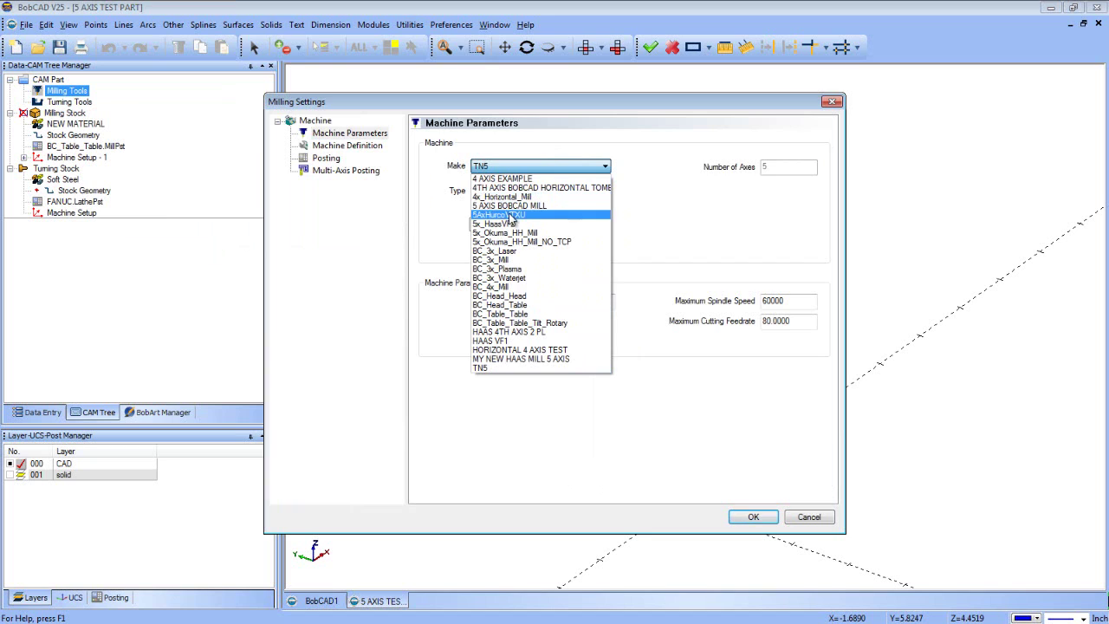
left_click(509, 206)
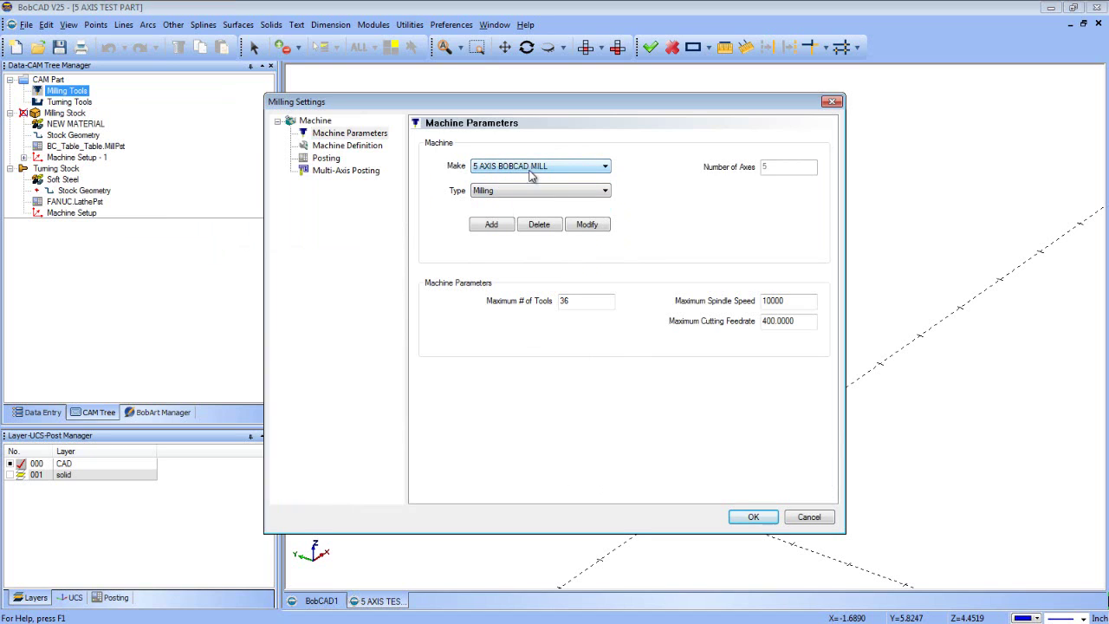
left_click(379, 172)
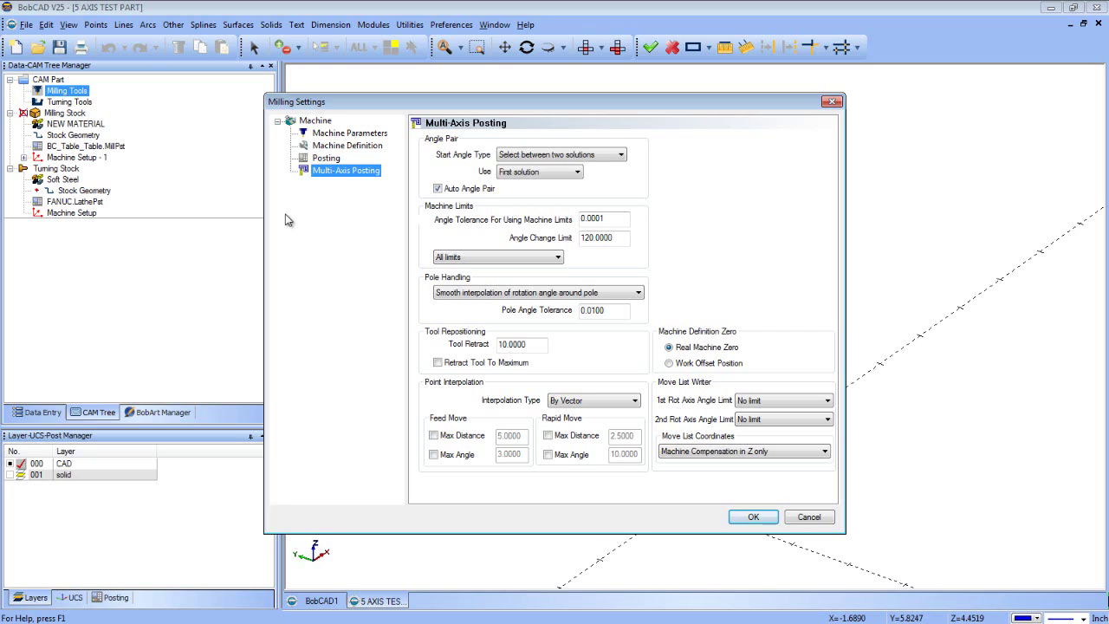
- Try the first and second rotation angle options for the start angle type, and return it to Select between two solutions
left_click(594, 157)
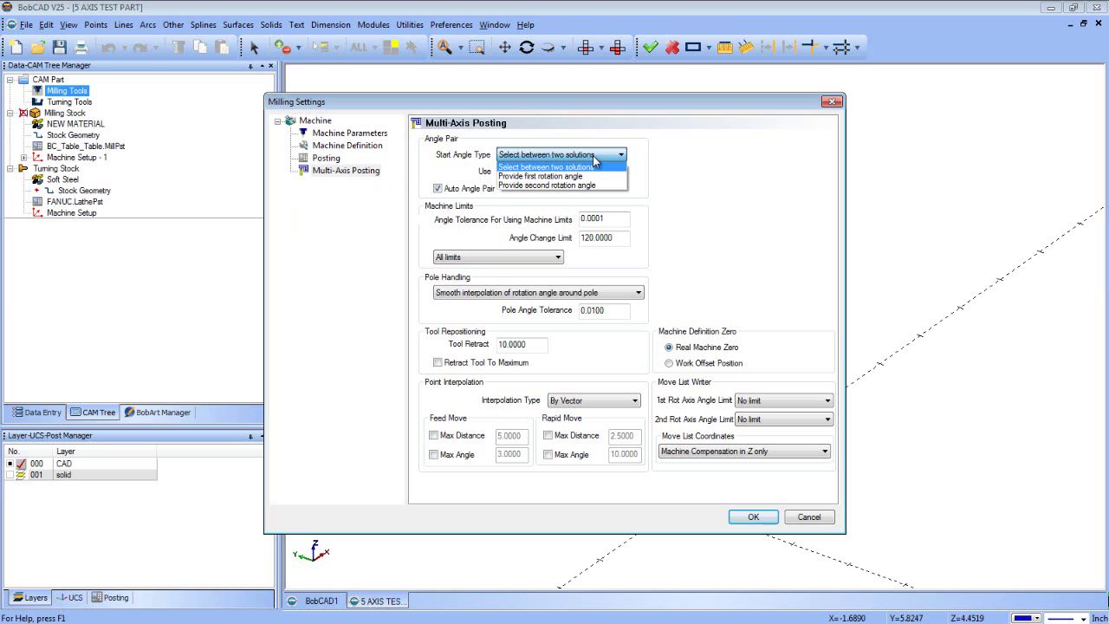
left_click(595, 177)
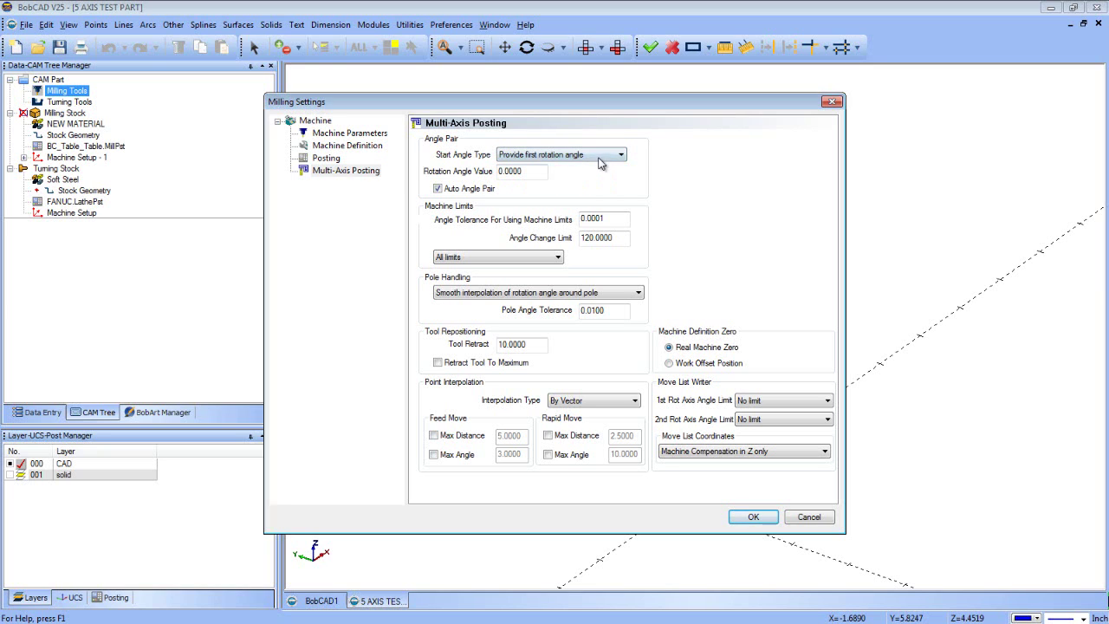
left_click(597, 156)
left_click(592, 185)
left_click(601, 158)
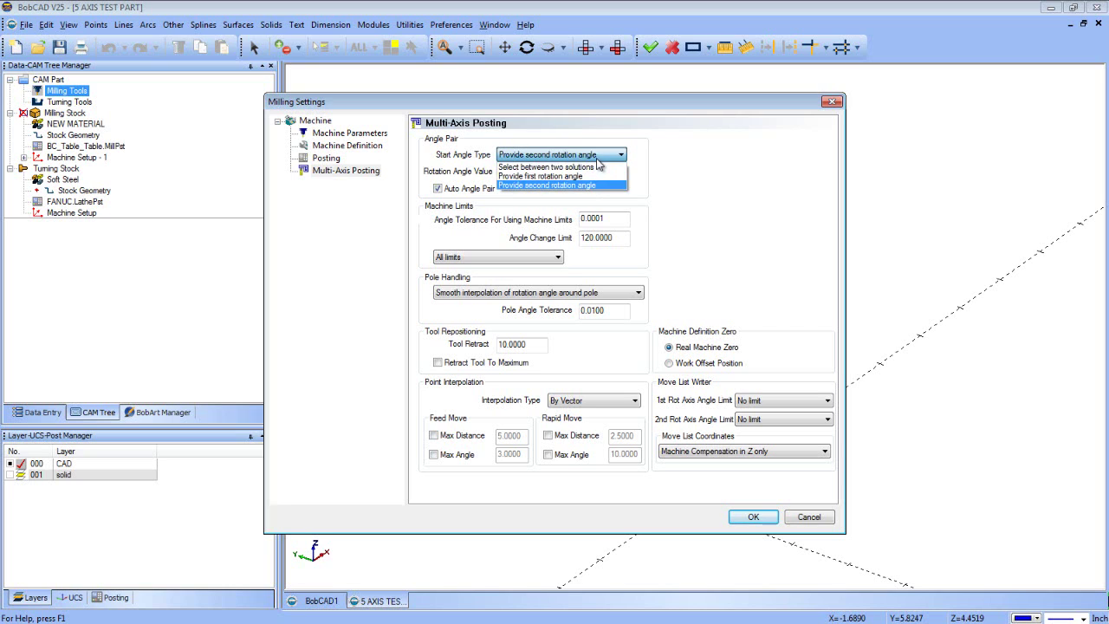
left_click(605, 167)
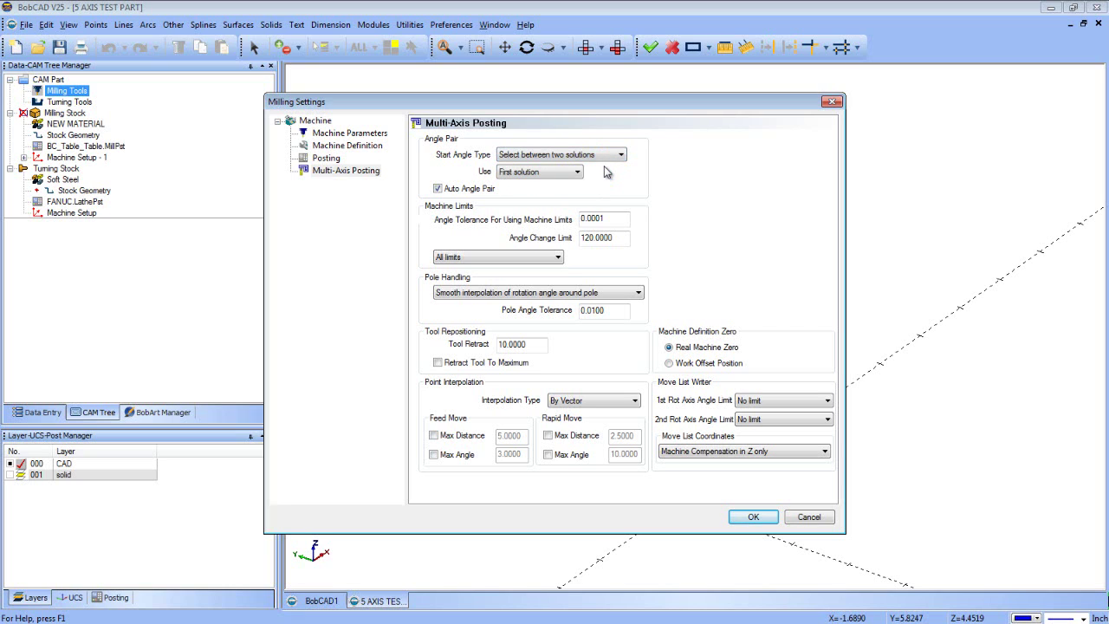
- Try Other solution as the angle pair solution to use, and return it to First solution
left_click(578, 175)
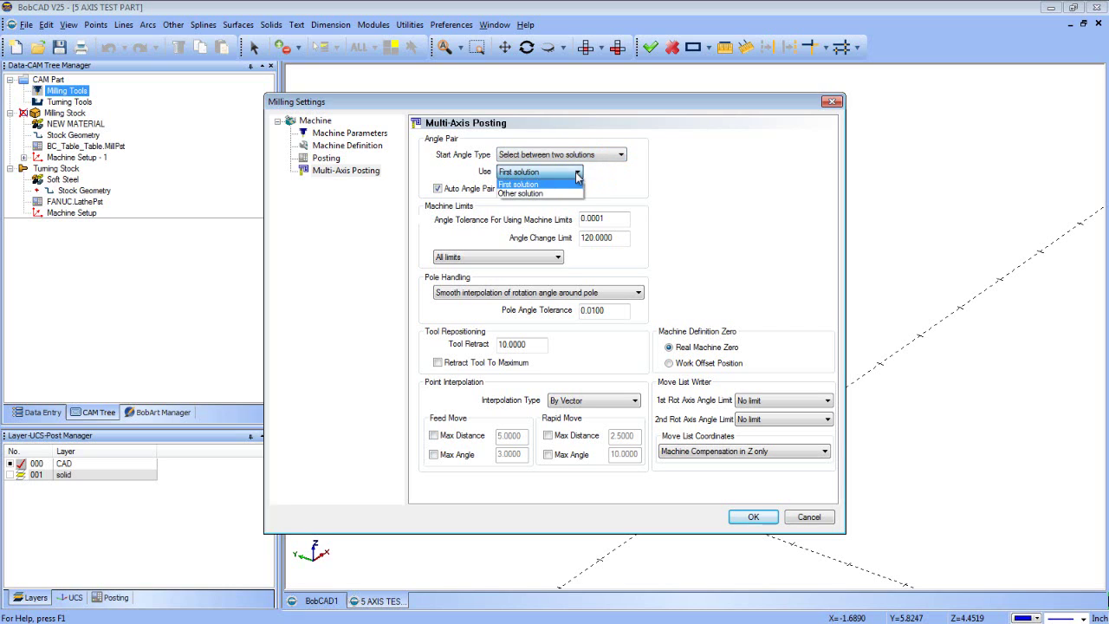
left_click(578, 184)
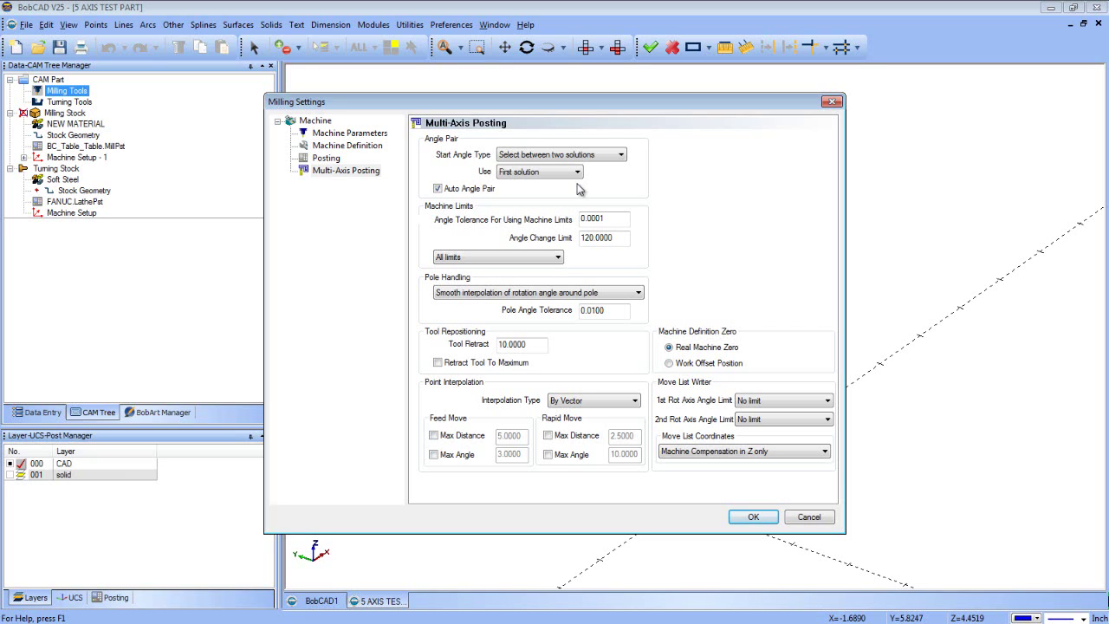
left_click(576, 171)
left_click(563, 193)
left_click(576, 172)
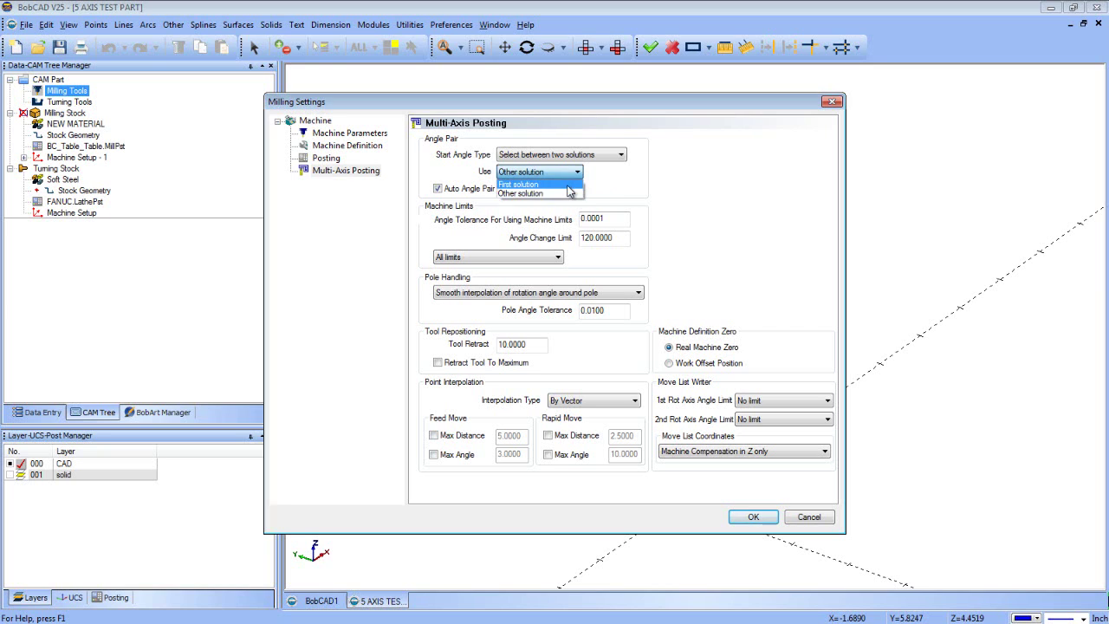
left_click(546, 192)
- Try providing the first rotation angle and disabling Auto Angle Pair, restoring Select between two solutions and the automatic pair
left_click(551, 155)
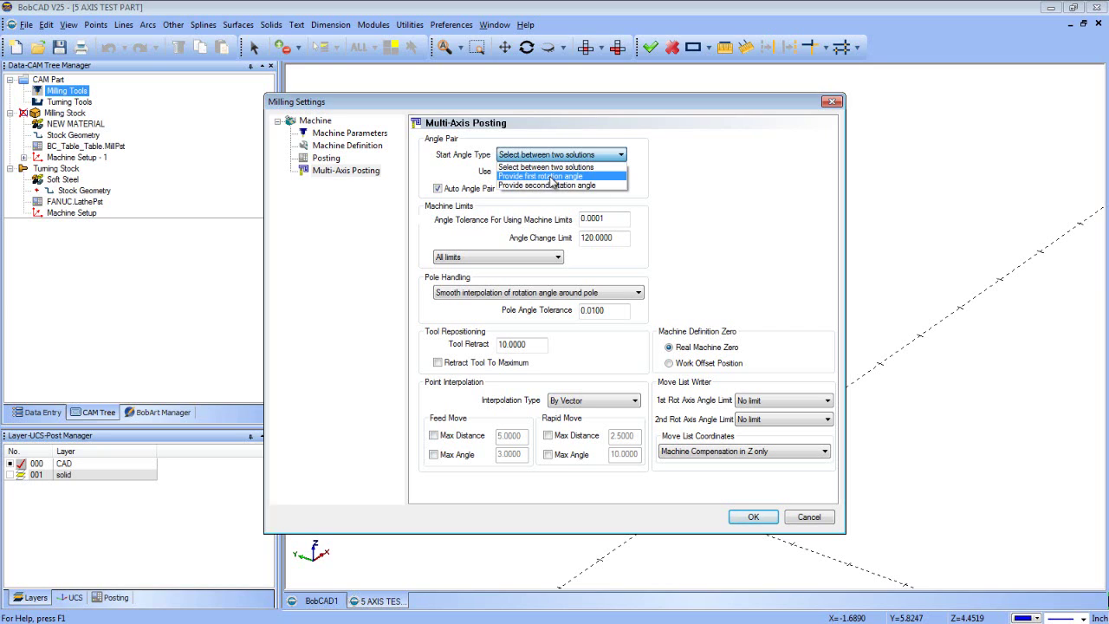
left_click(552, 177)
double_click(530, 174)
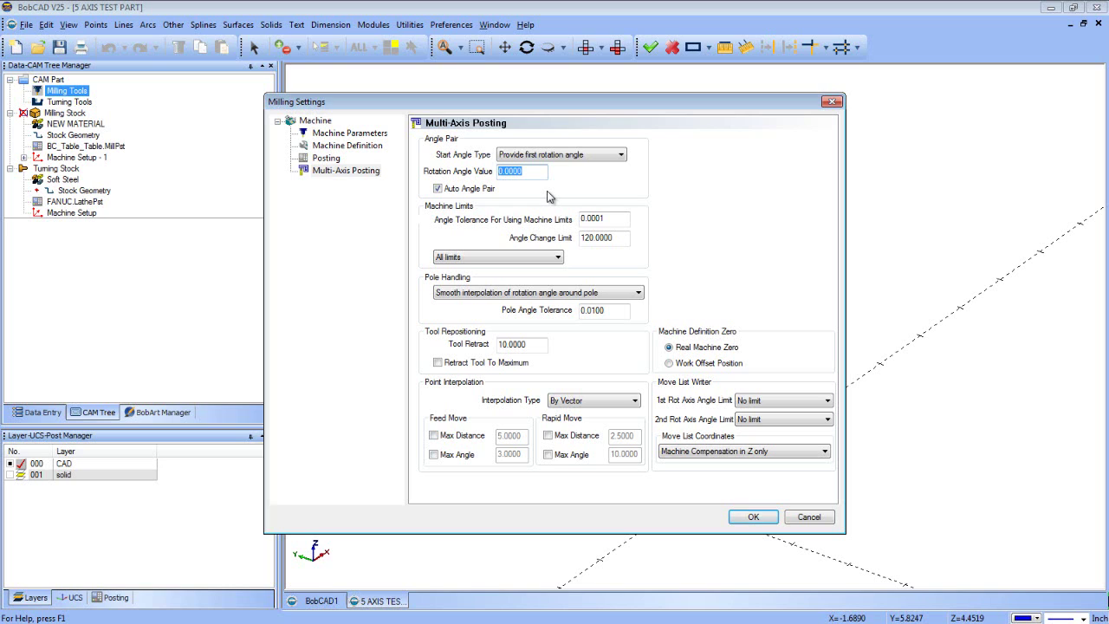
left_click(559, 155)
left_click(555, 175)
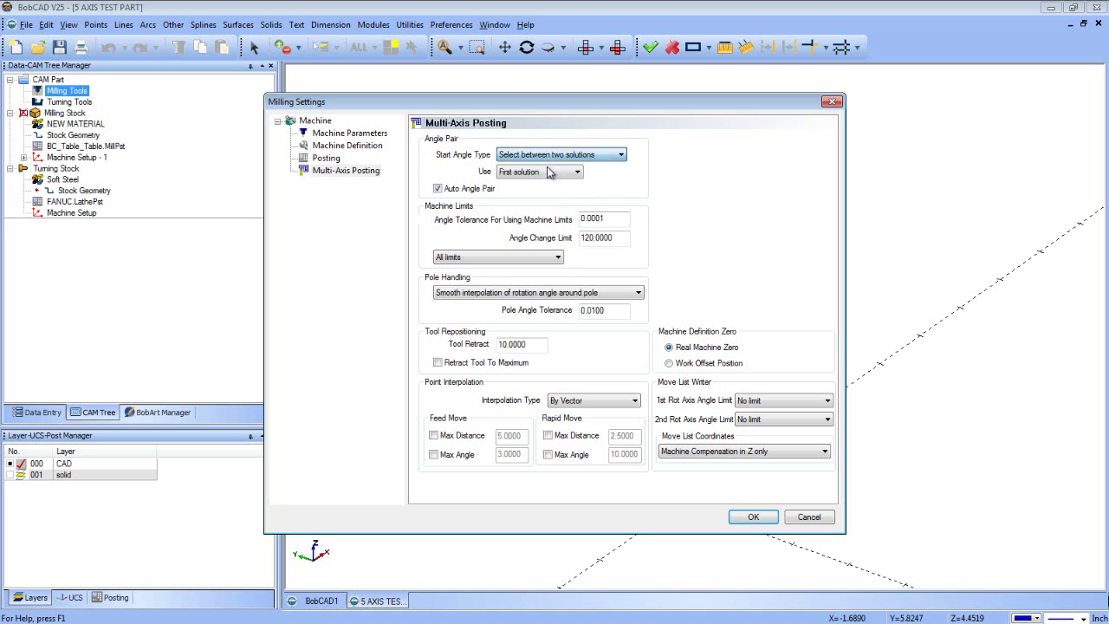
left_click(438, 189)
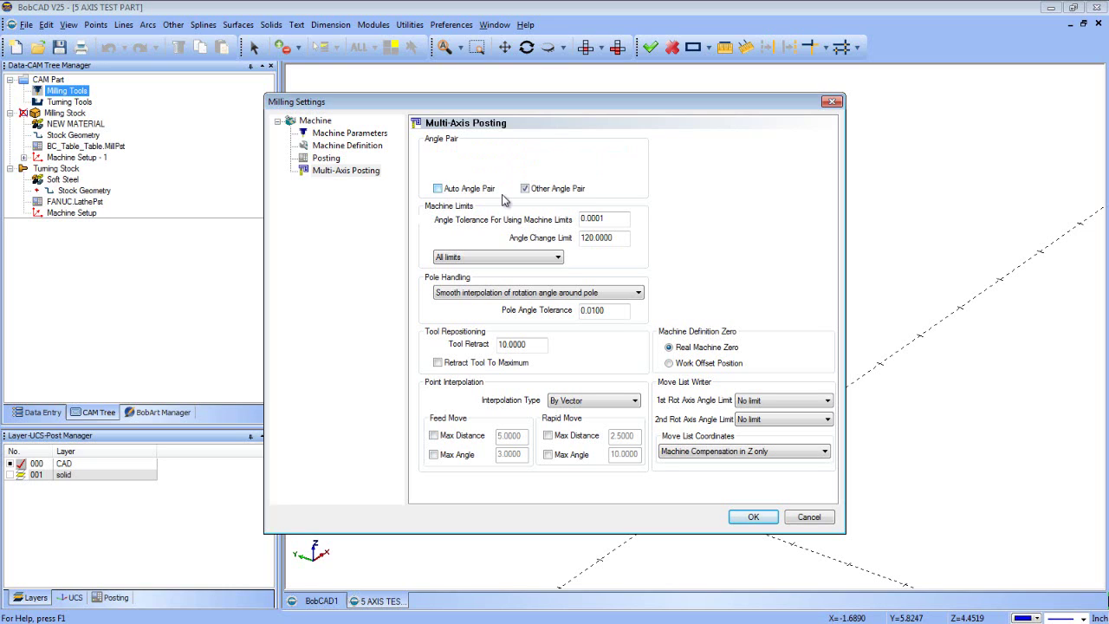
left_click(466, 190)
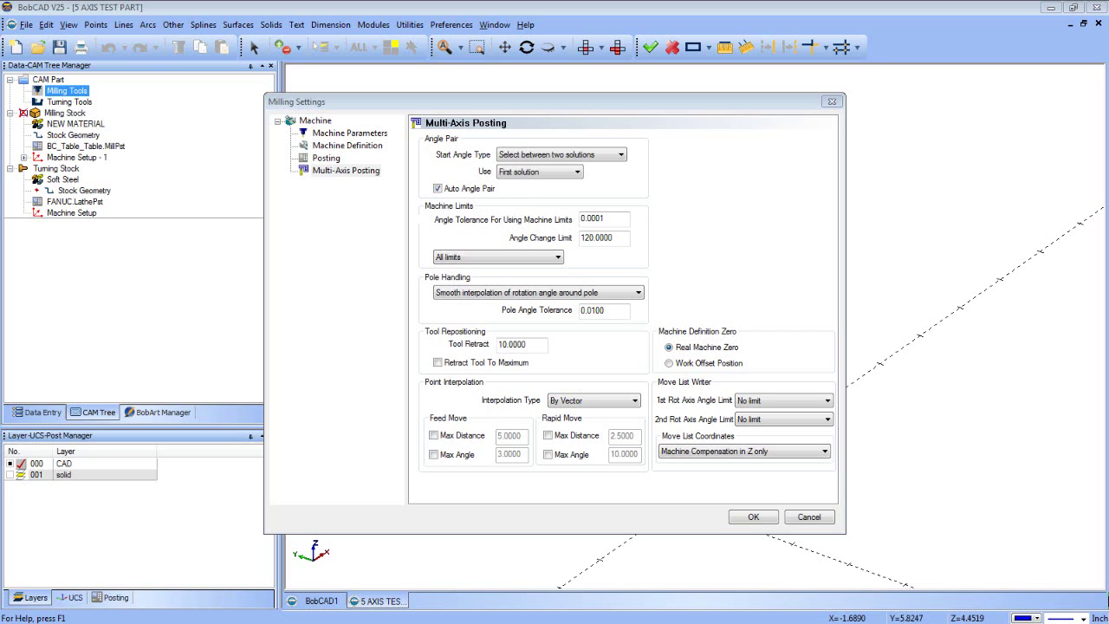
- Try No limits, Translational limits and Rotational limits for the machine limits, and return the setting to All limits
left_click(551, 259)
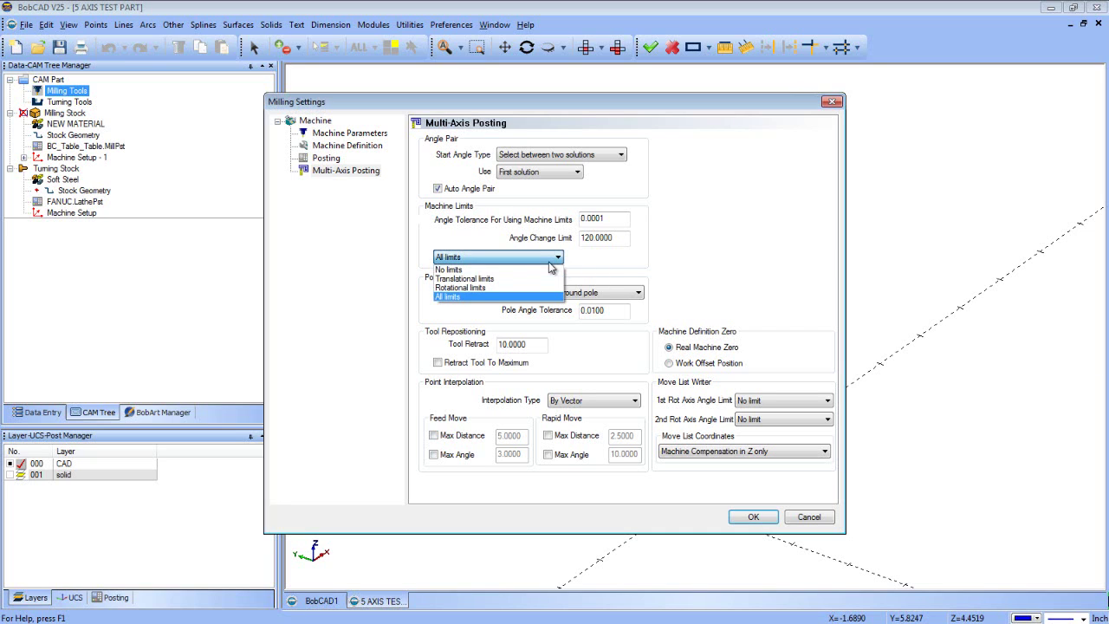
left_click(515, 270)
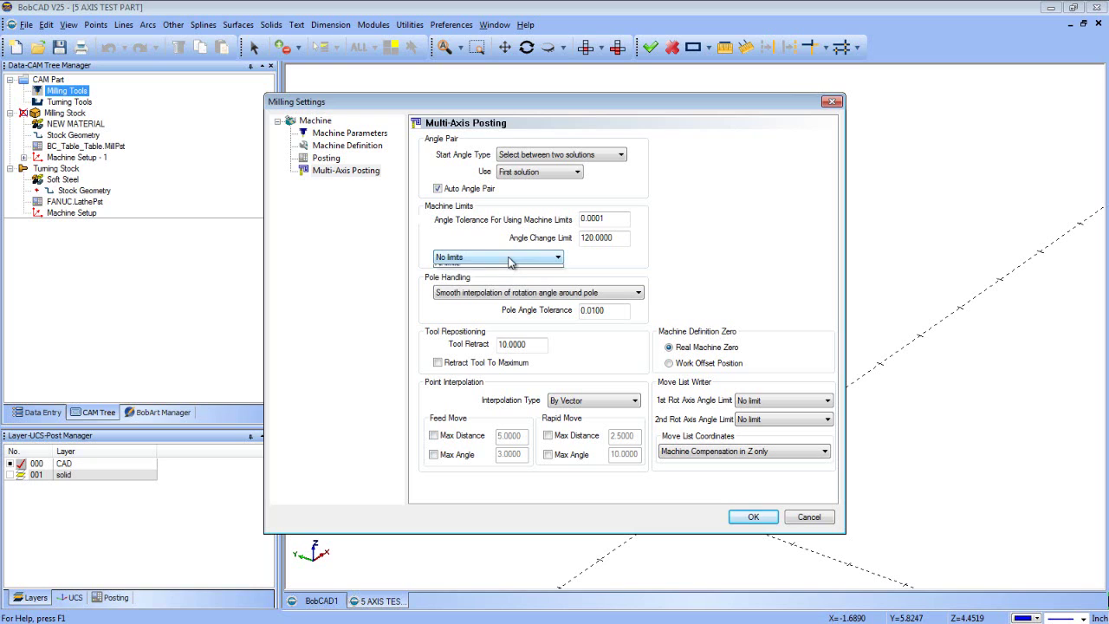
left_click(513, 257)
left_click(505, 279)
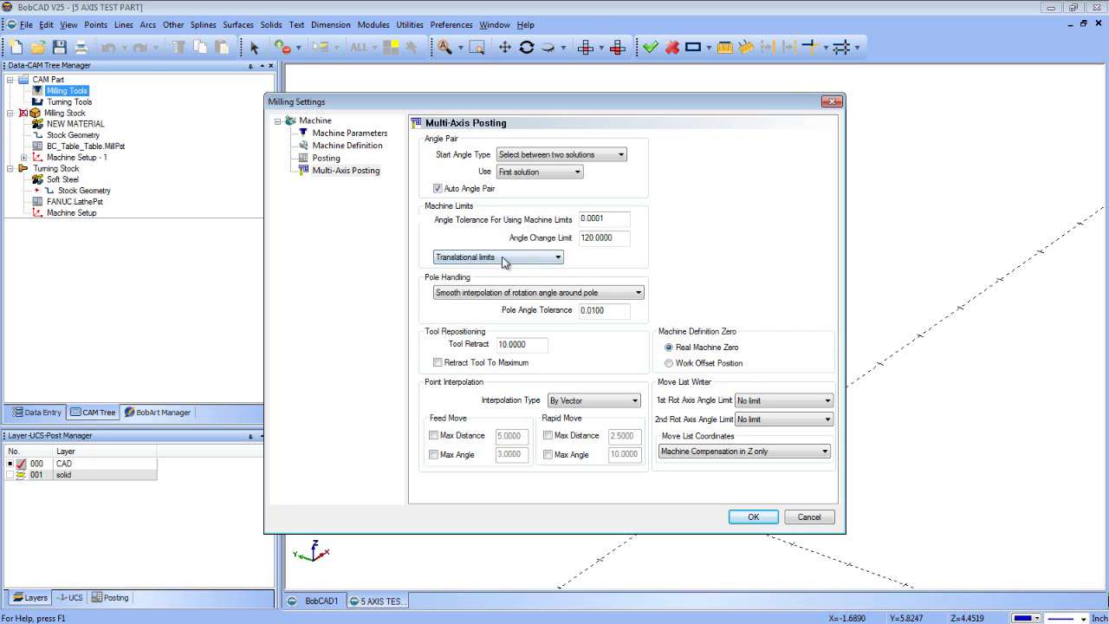
left_click(502, 257)
left_click(504, 288)
left_click(500, 258)
left_click(494, 296)
- Try Force table rotation, Freeze angle around pole, and Use rotation angle around pole to stay within linear axis limits for pole handling
left_click(627, 297)
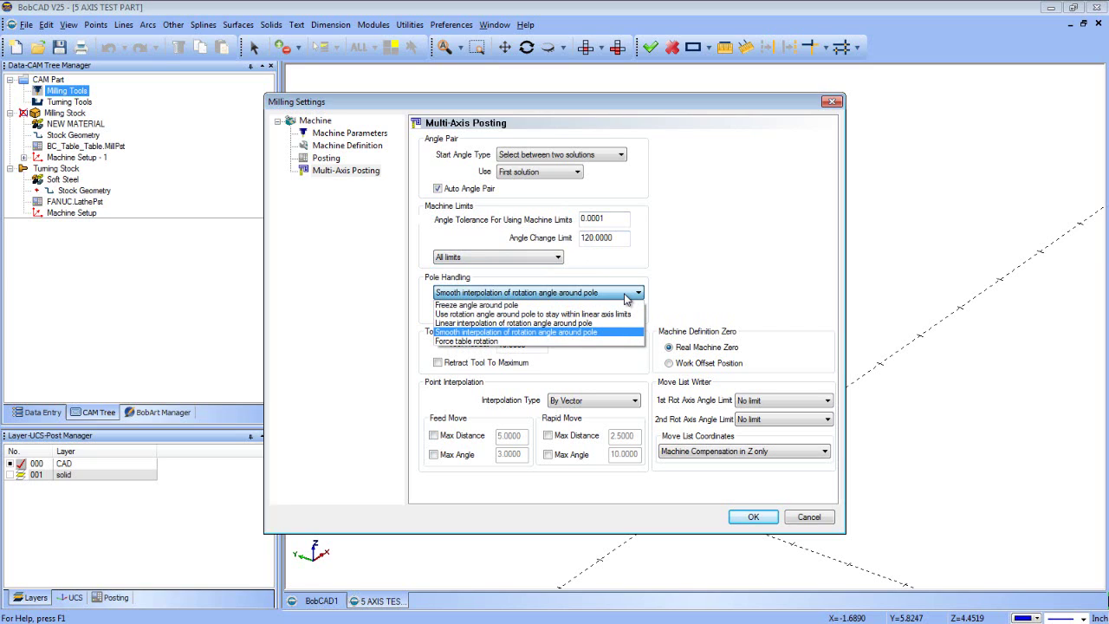
key("Return")
key("Down")
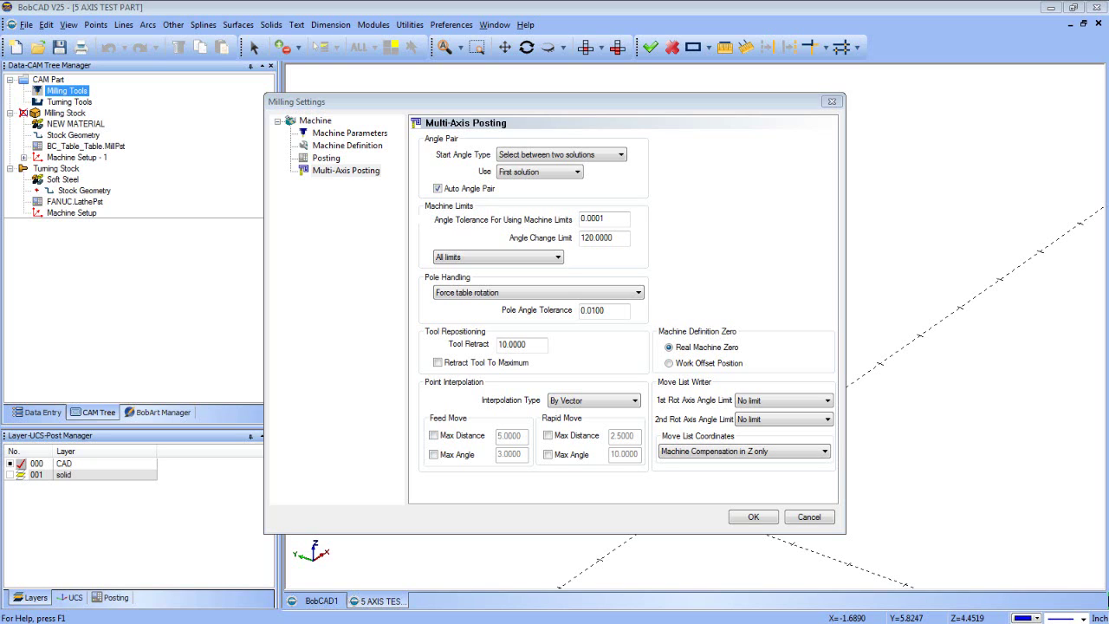
left_click(623, 292)
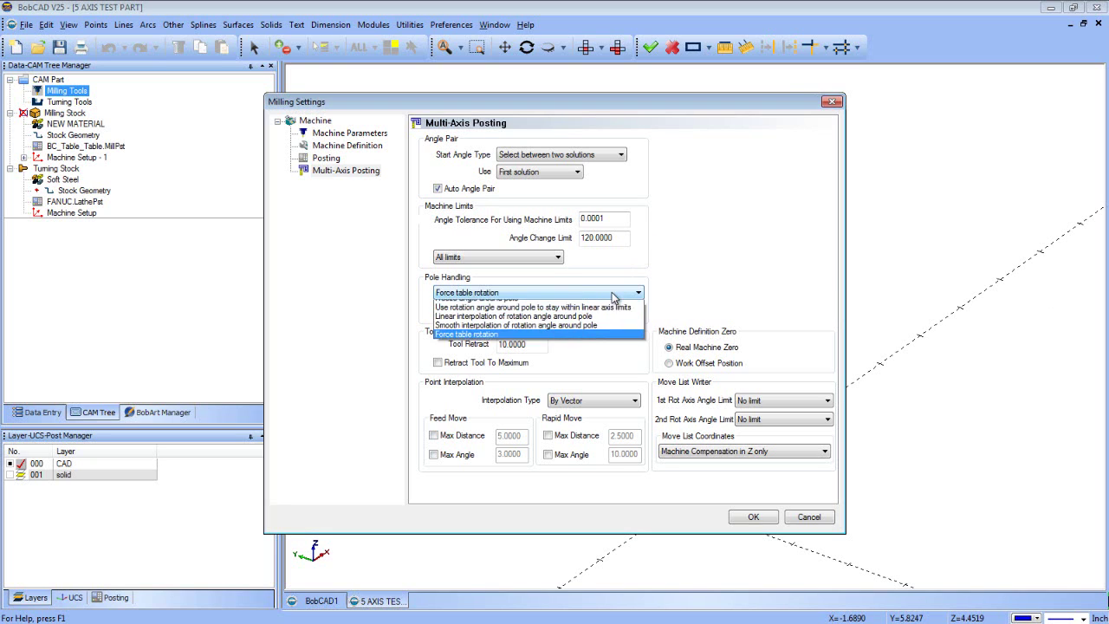
left_click(586, 306)
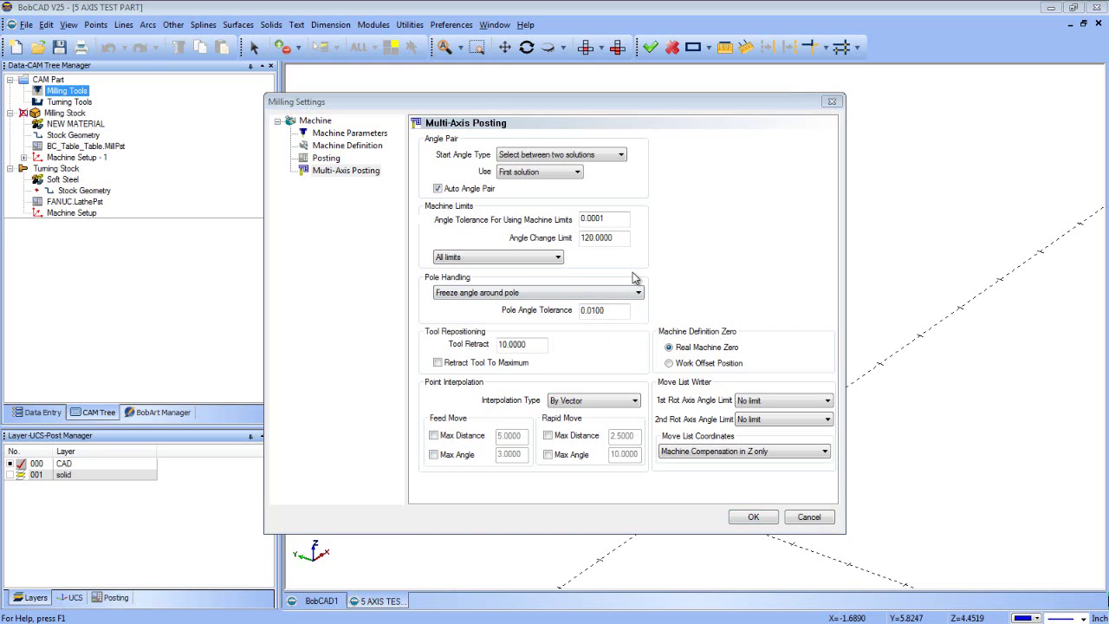
left_click(557, 292)
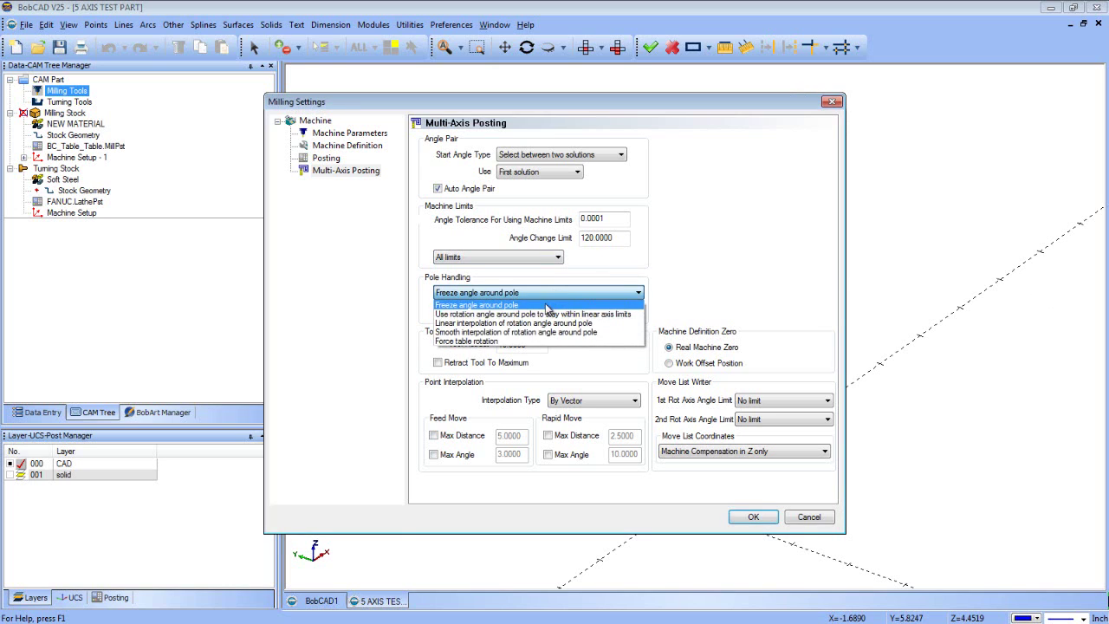
left_click(545, 314)
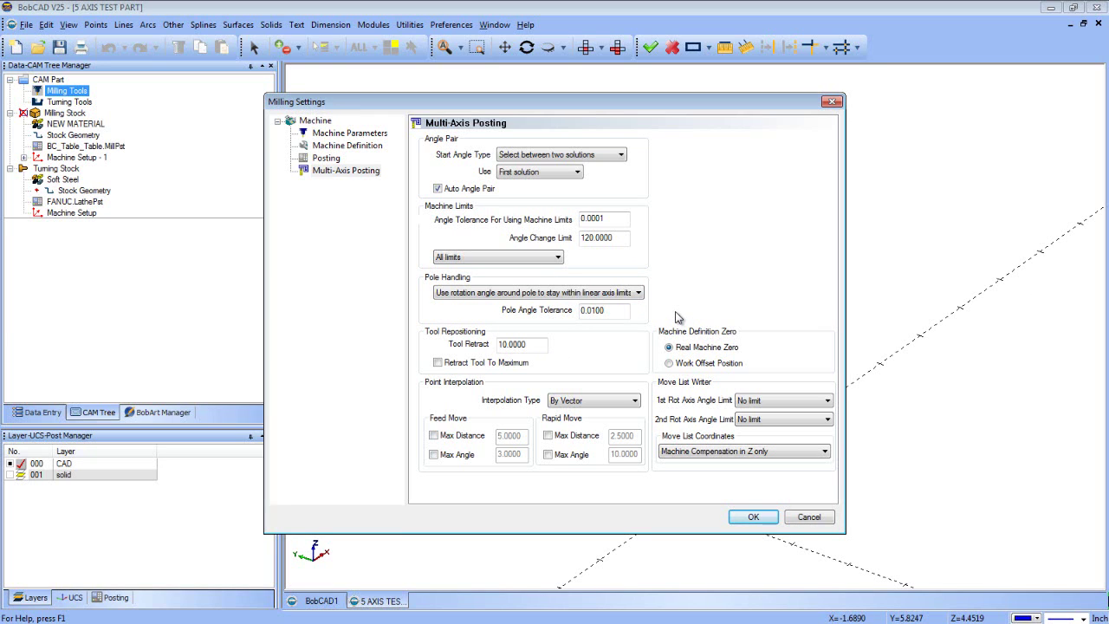
- Try Force table rotation again and return pole handling to Smooth interpolation of rotation angle around pole
left_click(629, 292)
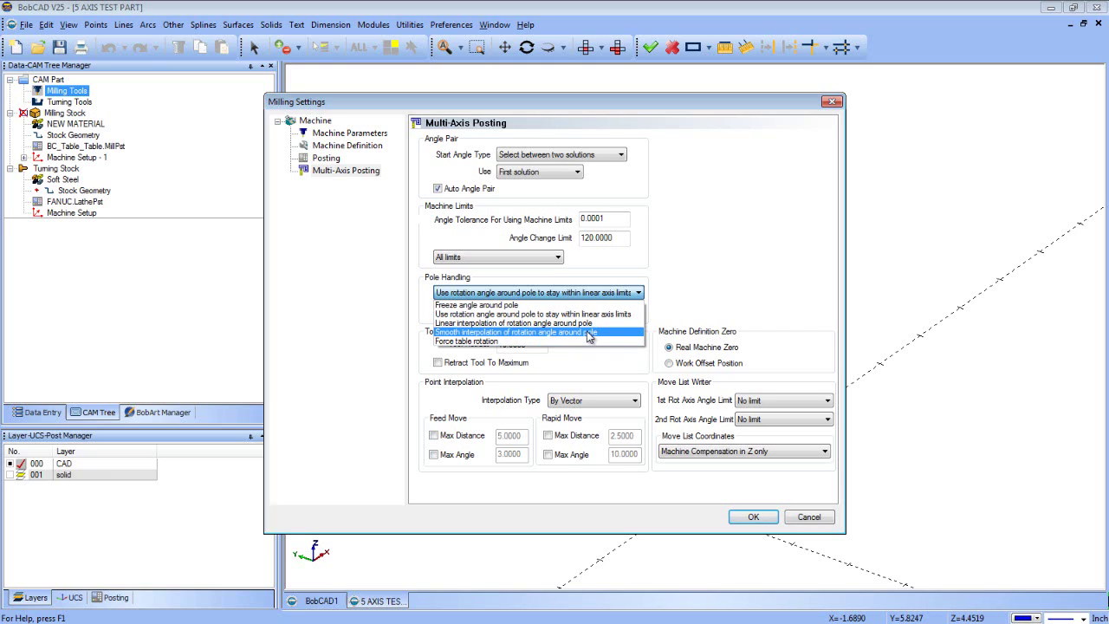
left_click(586, 342)
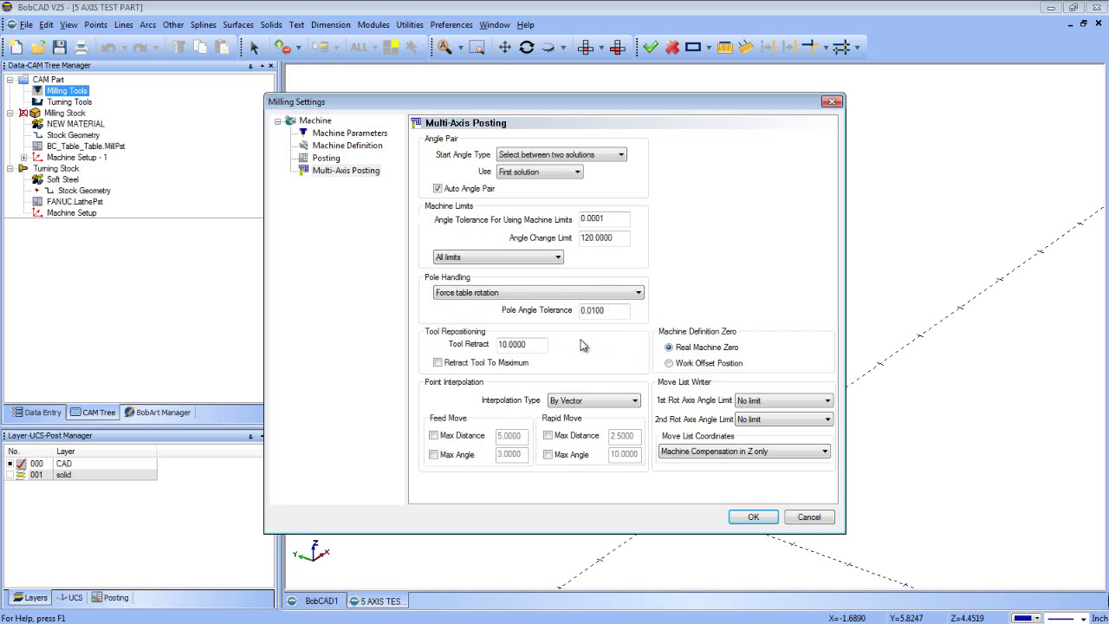
left_click(607, 296)
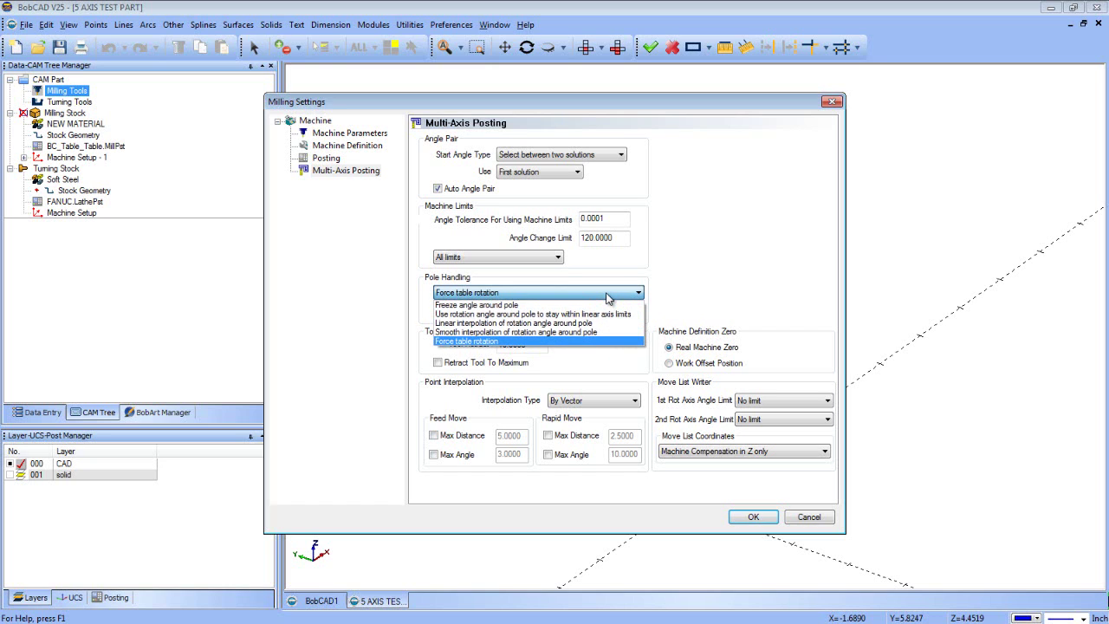
left_click(607, 297)
left_click(608, 296)
left_click(575, 337)
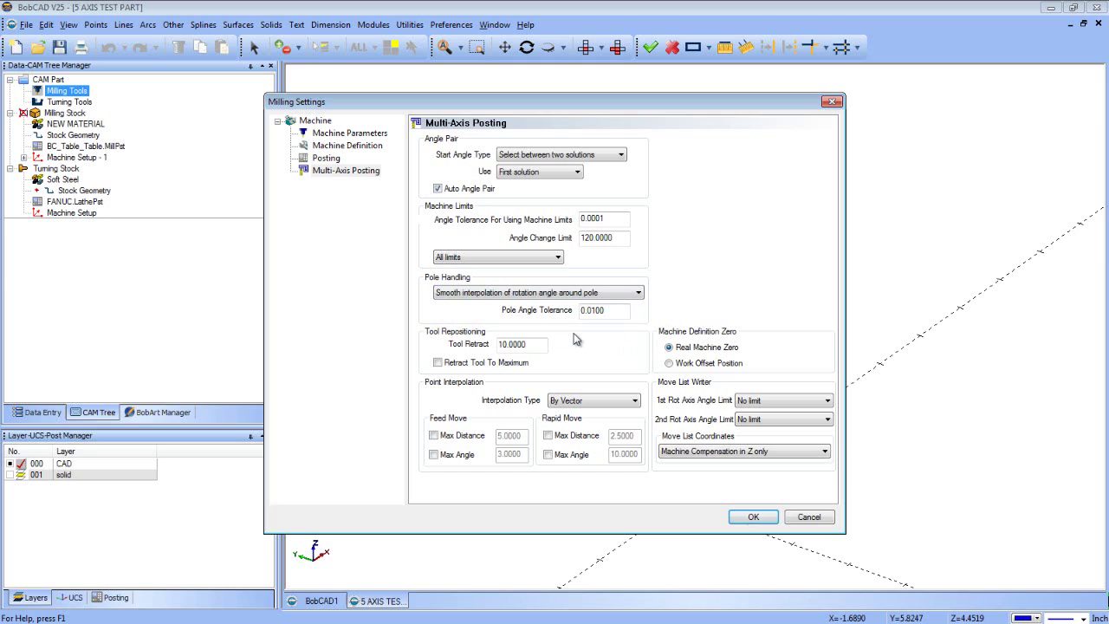
left_click(617, 316)
- Try By Machine Angle interpolation and Work Offset Position as machine definition zero, restoring By Vector and Real Machine Zero
left_click(612, 400)
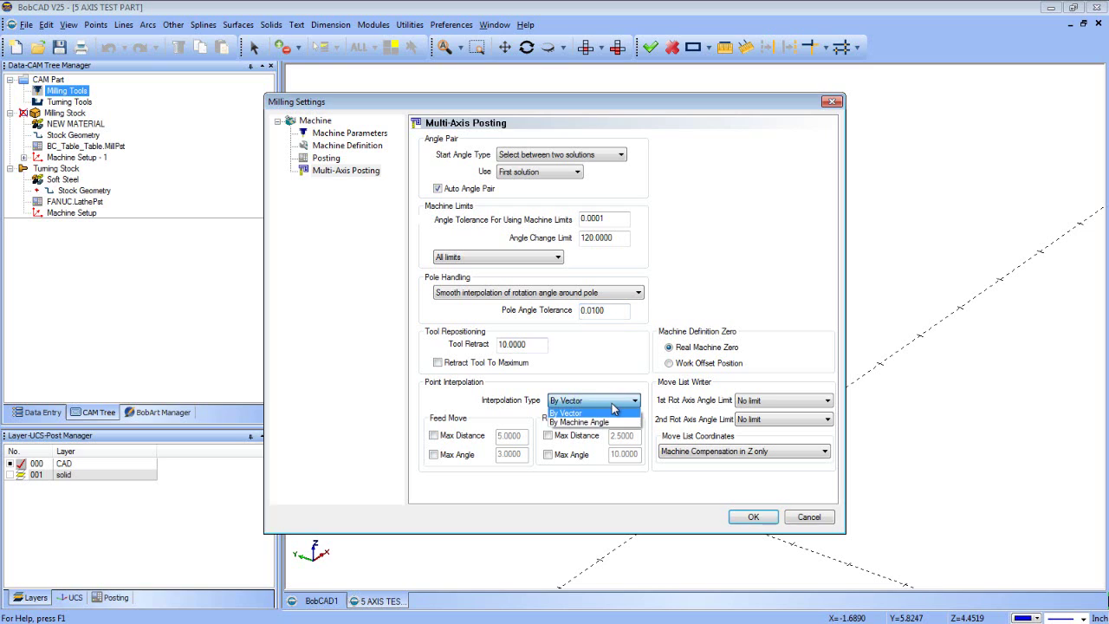
left_click(616, 422)
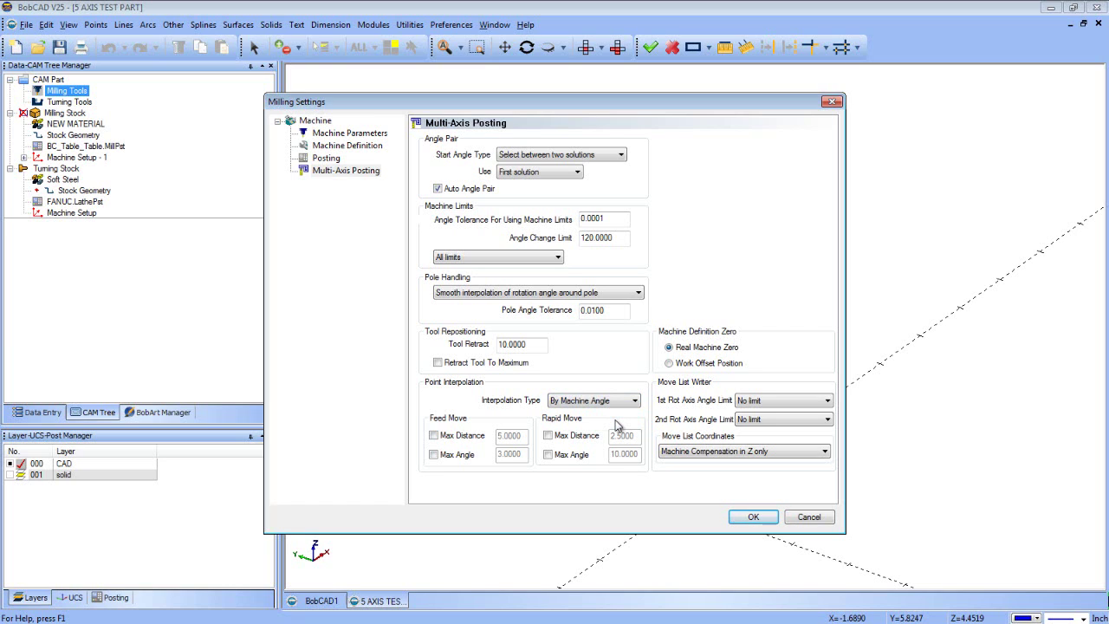
scroll(617, 425, "up", 1)
left_click(683, 364)
left_click(734, 347)
- Try Limit between 0 and 360 and Limit between -180 and +180 for the 1st rotary axis angle limit, restoring No limit
left_click(779, 401)
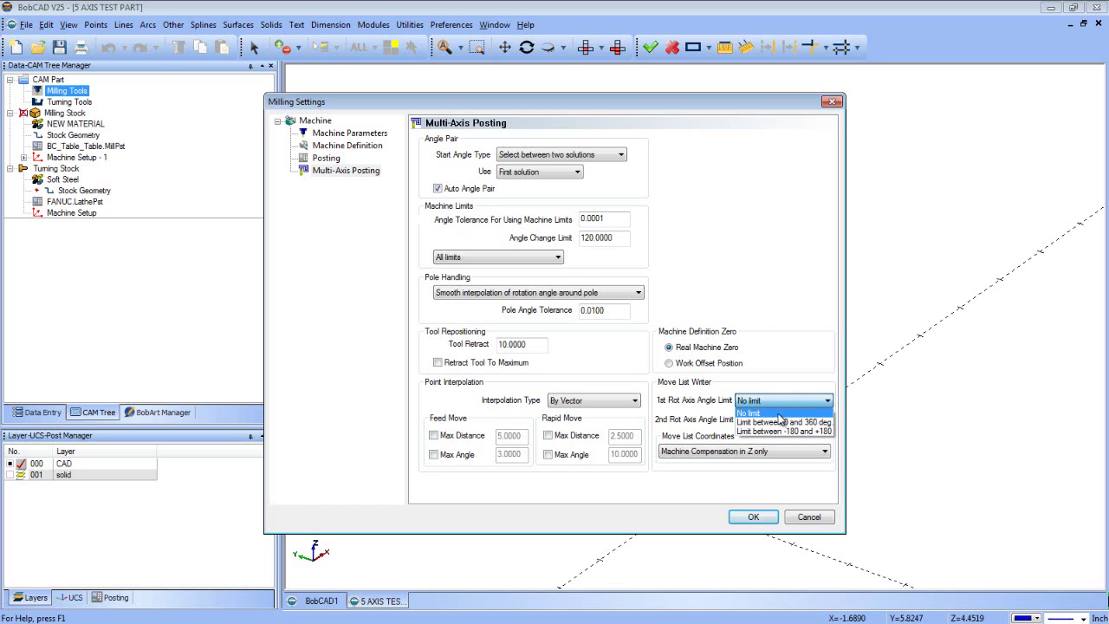
left_click(779, 424)
left_click(780, 402)
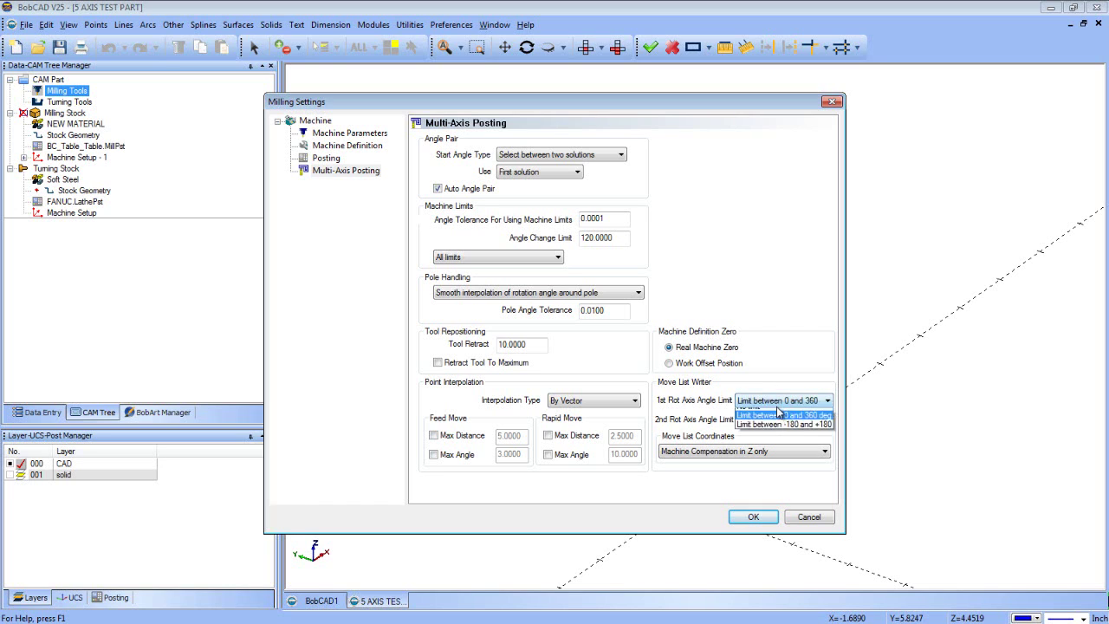
left_click(777, 440)
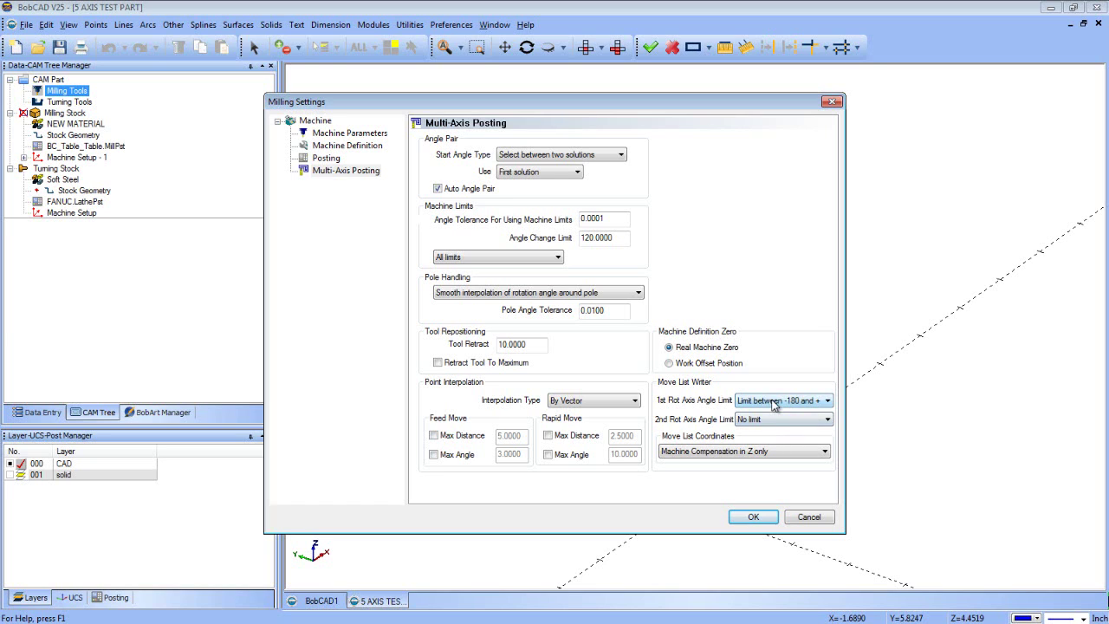
left_click(777, 404)
left_click(778, 416)
- Try Part Based (Common for TCP) move list coordinates, restore Machine Compensation in Z only, and accept the milling settings
left_click(798, 452)
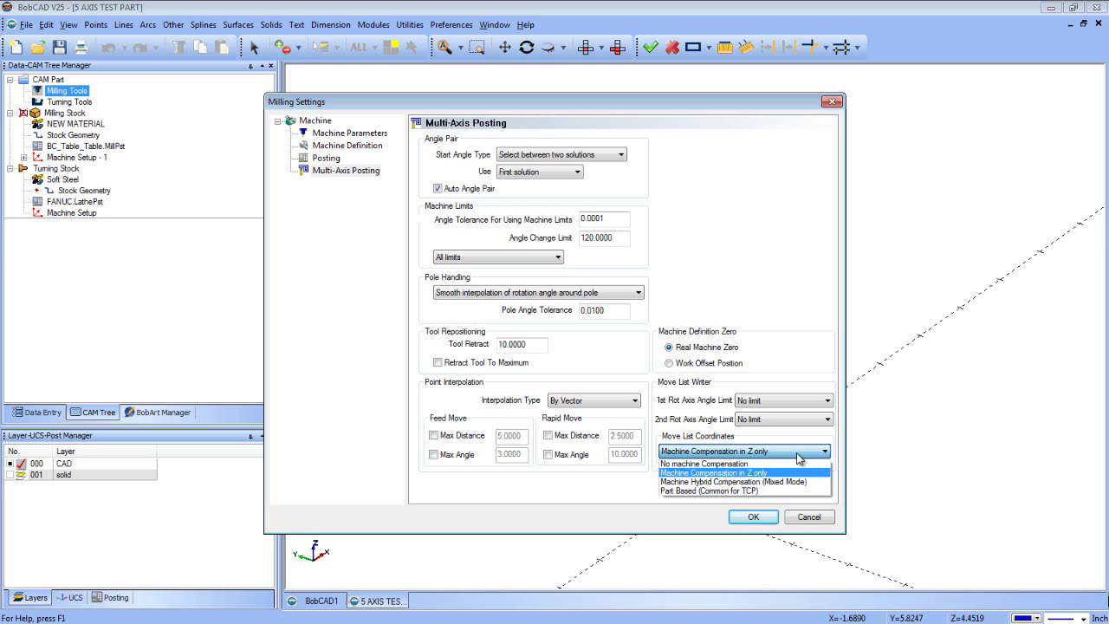
key("Down")
key("Down")
key("Return")
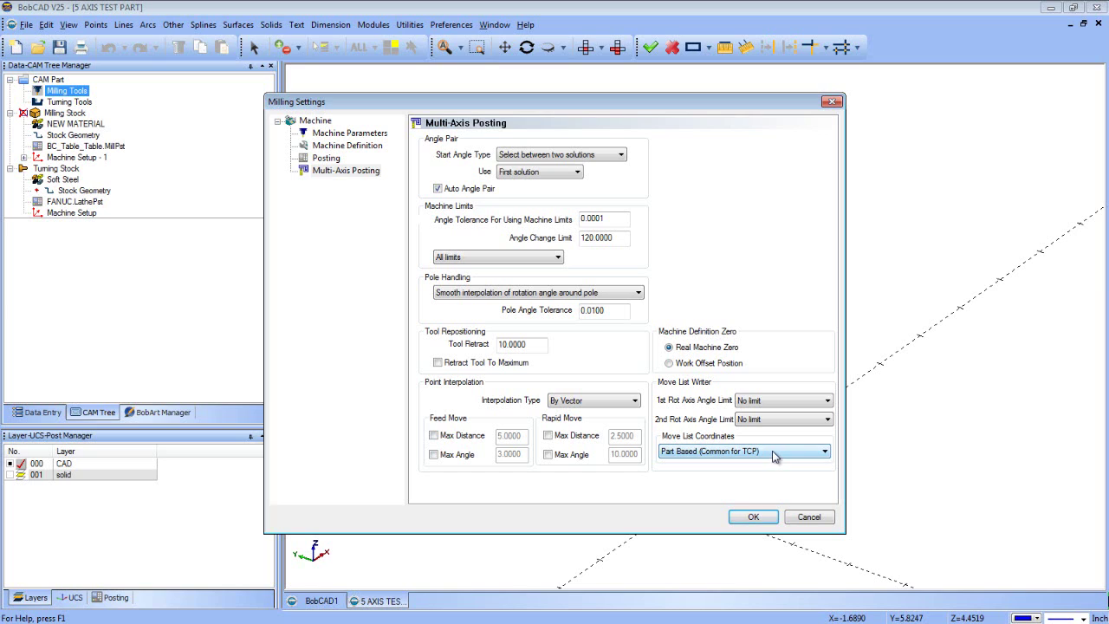
left_click(775, 451)
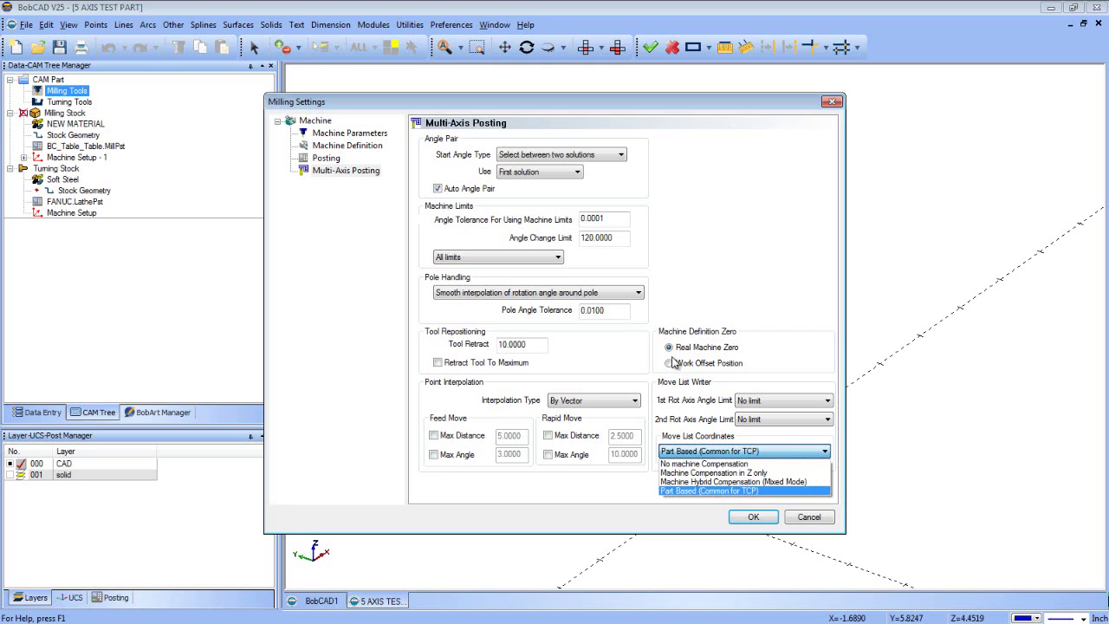
left_click(728, 473)
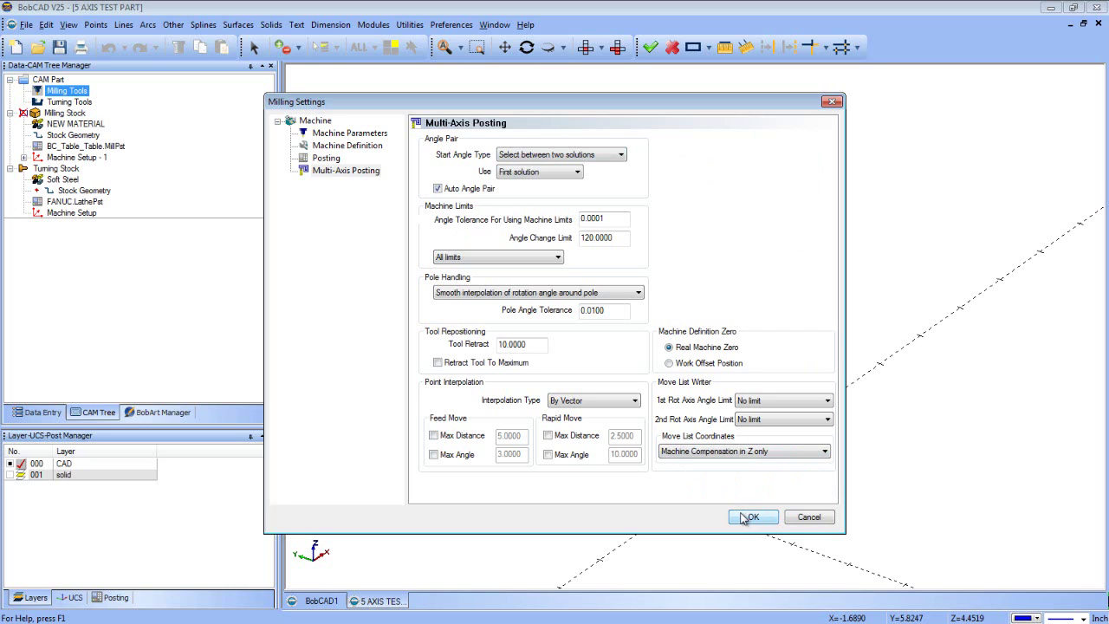
left_click(743, 518)
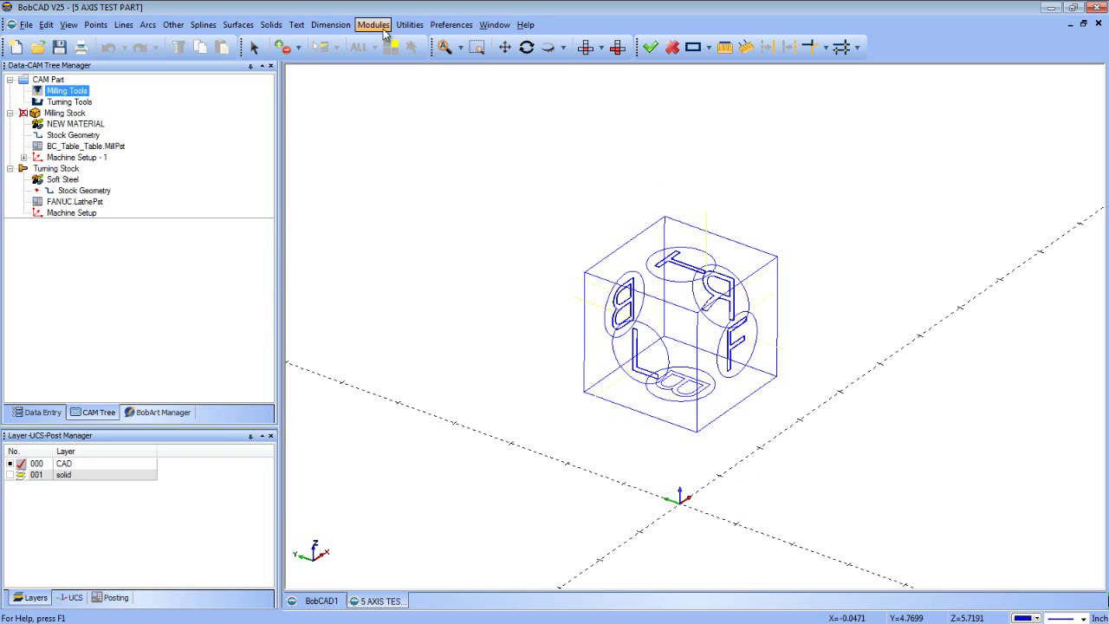
- Set the Z work offset of milling Machine Setup - 1 to 0 and accept the setup
left_click(93, 161)
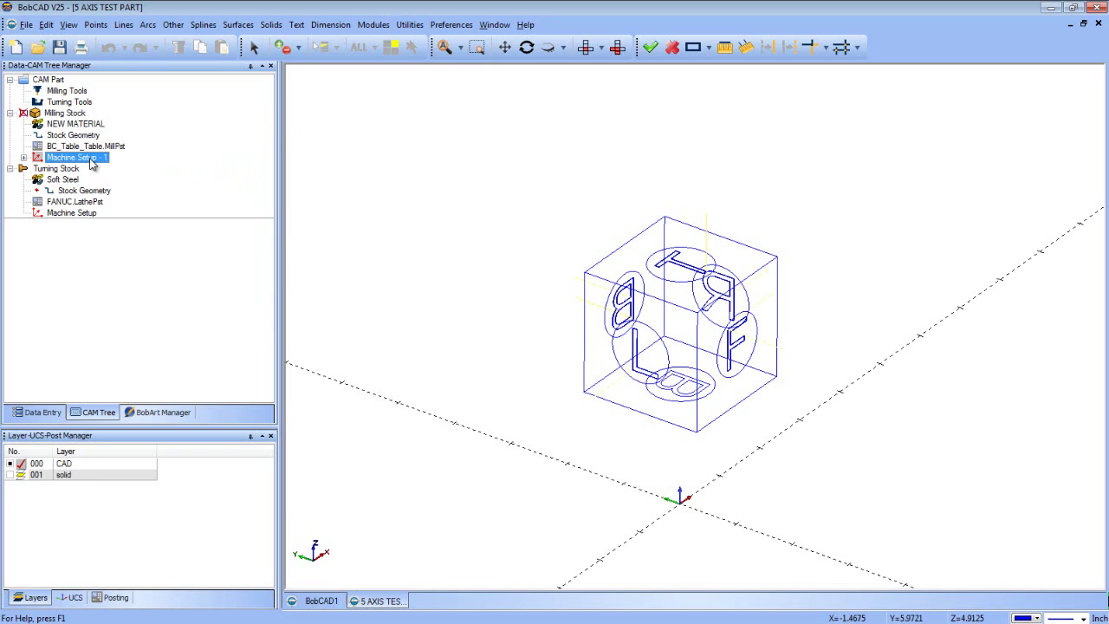
right_click(91, 159)
left_click(117, 168)
left_click(125, 279)
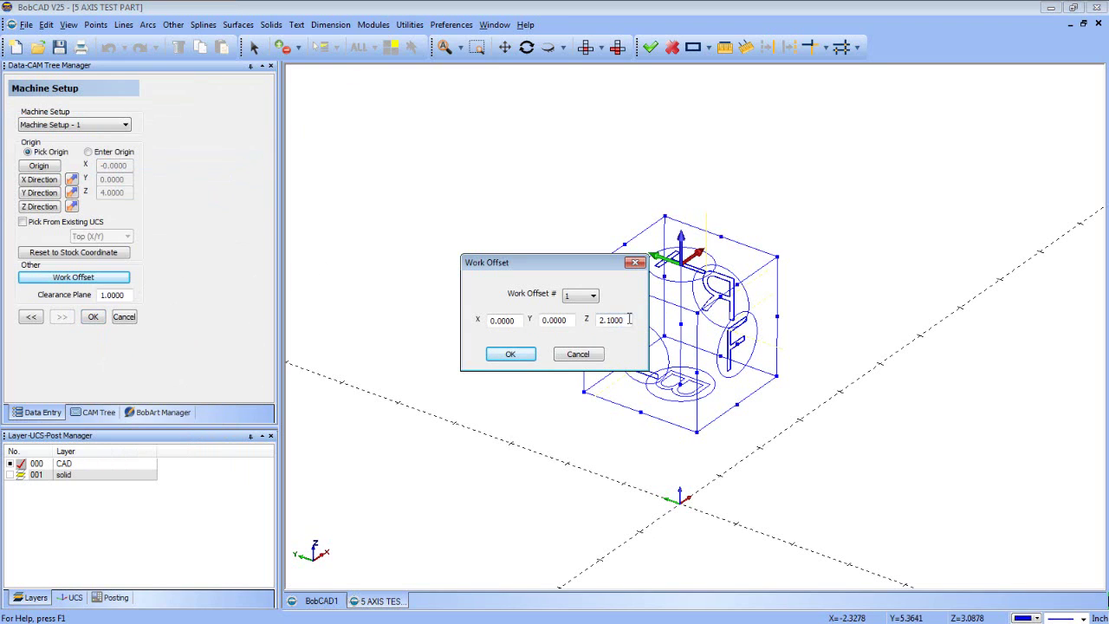
double_click(629, 318)
left_click(510, 353)
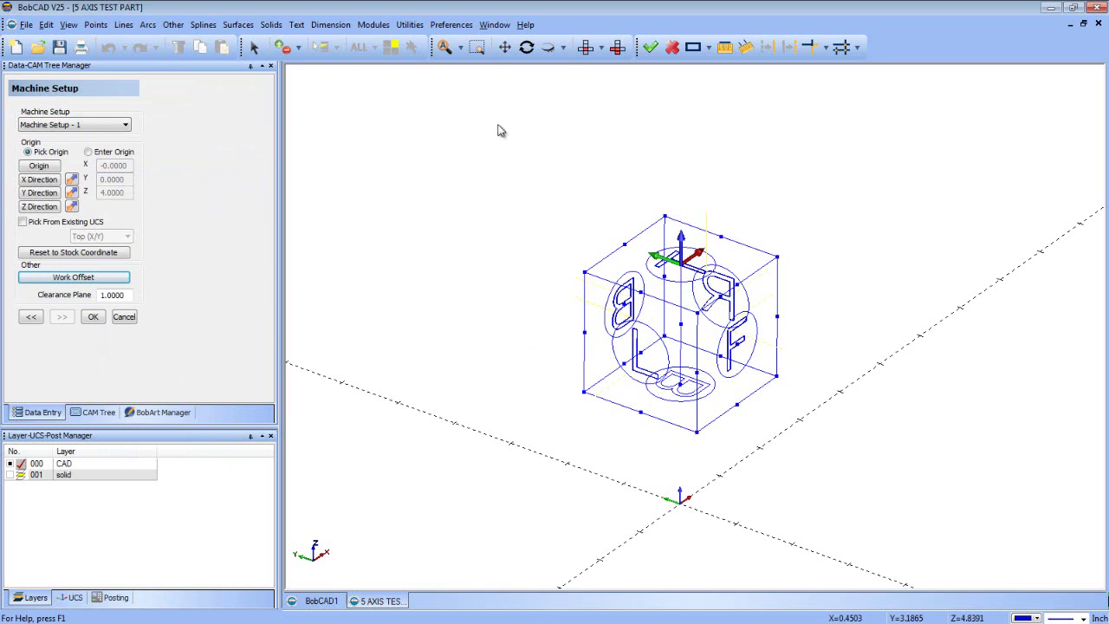
left_click(93, 318)
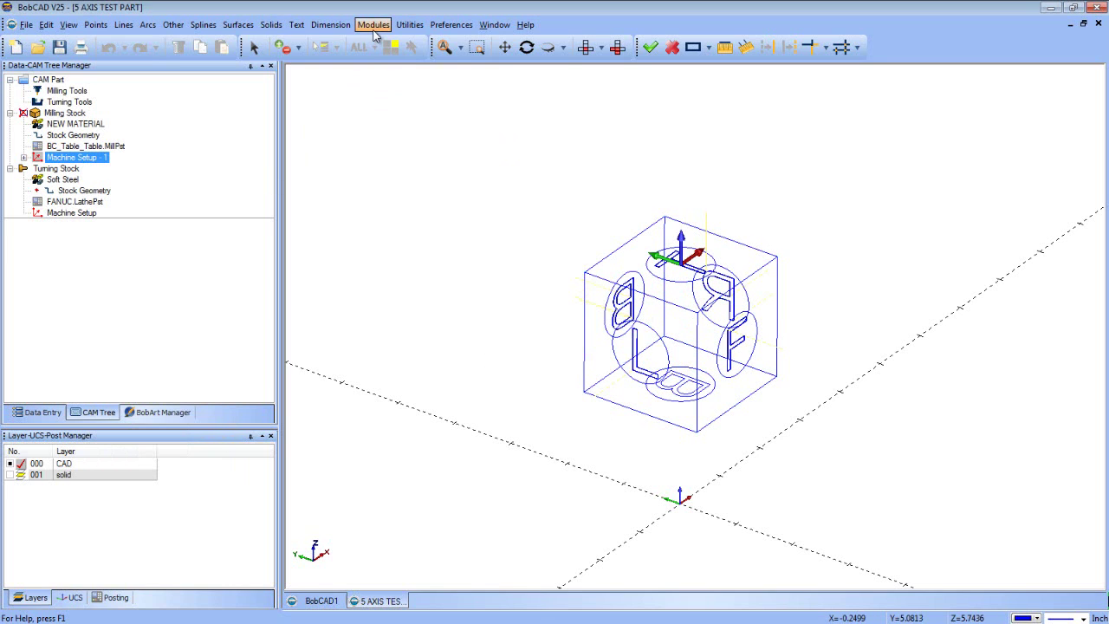
- Open the mill simulation, examine where the stock sits on the rotary table, and close the simulation
left_click(373, 24)
left_click(399, 90)
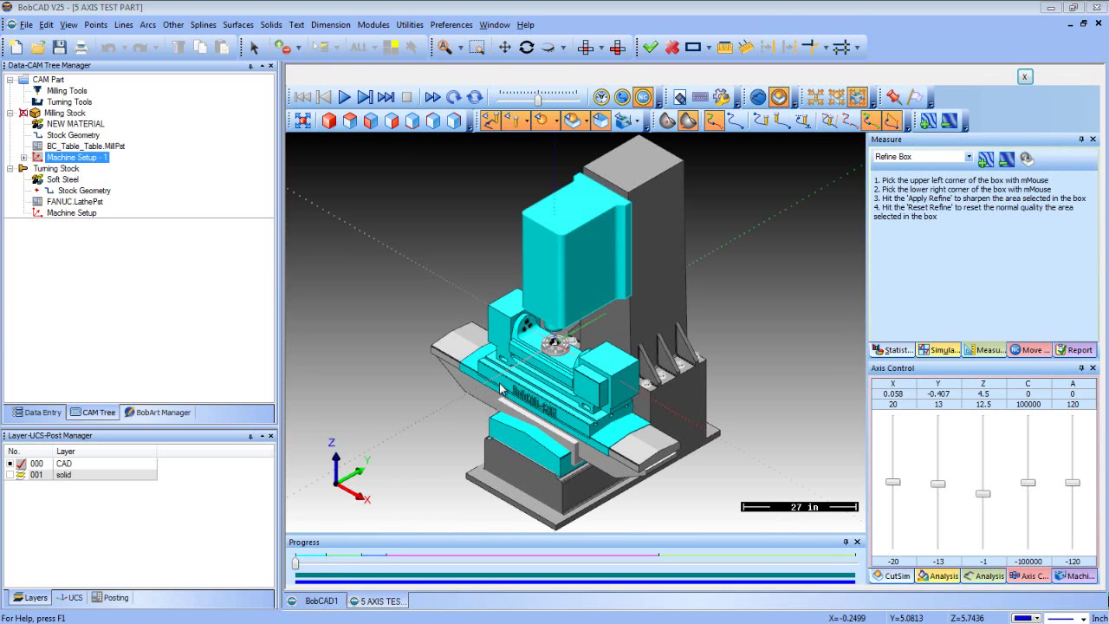
scroll(555, 342, "up", 10)
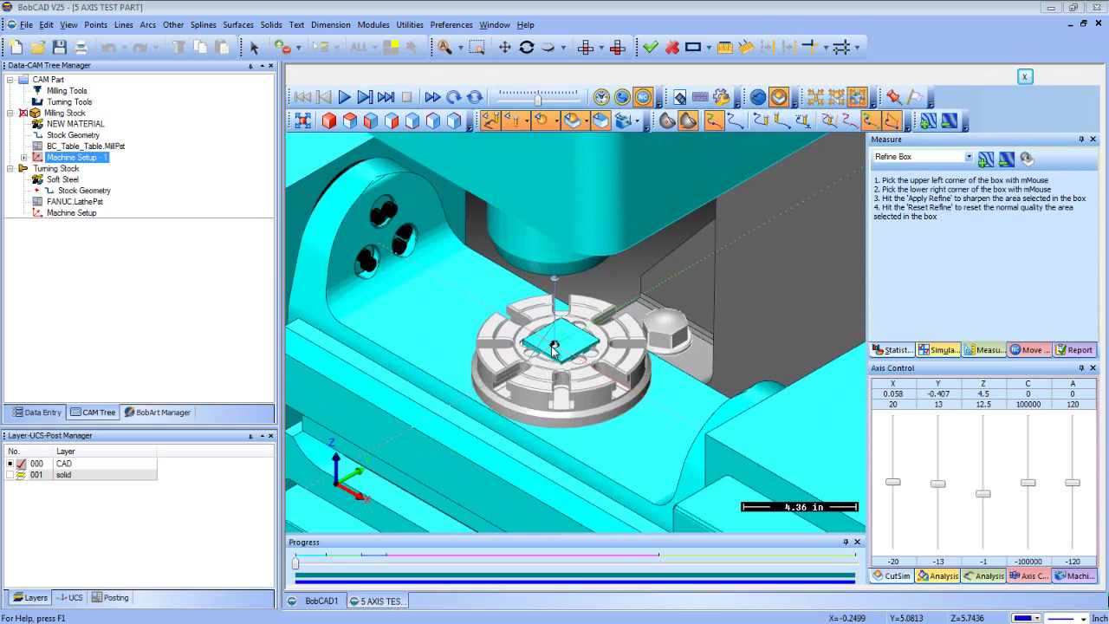
left_click(1024, 76)
- Set the Z work offset of milling Machine Setup - 1 to 2.1 and accept the setup
right_click(95, 156)
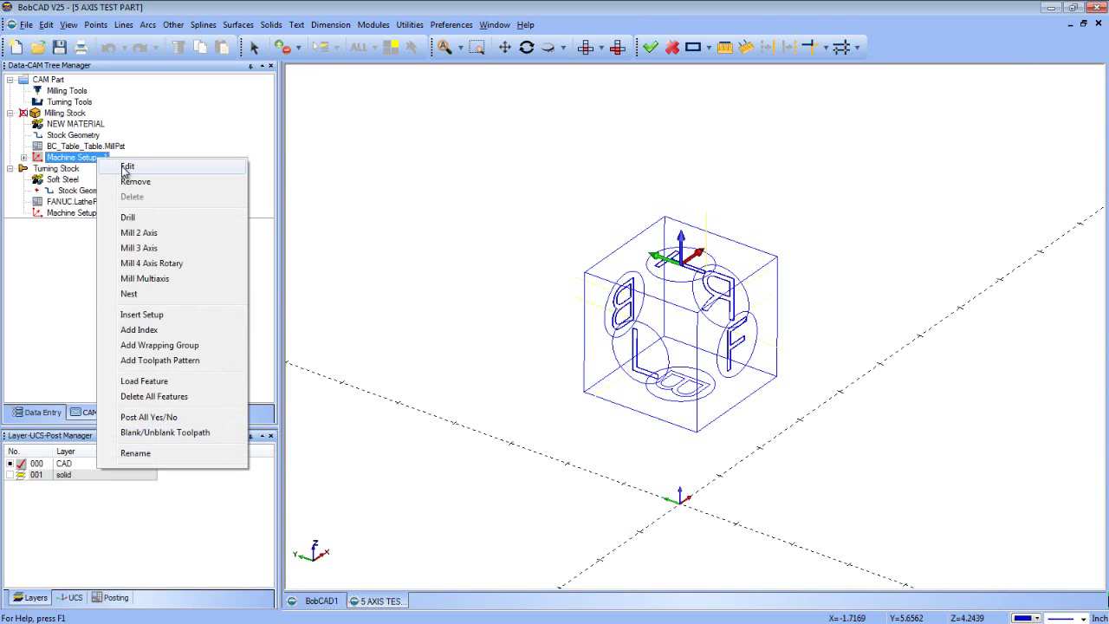
left_click(135, 168)
left_click(73, 277)
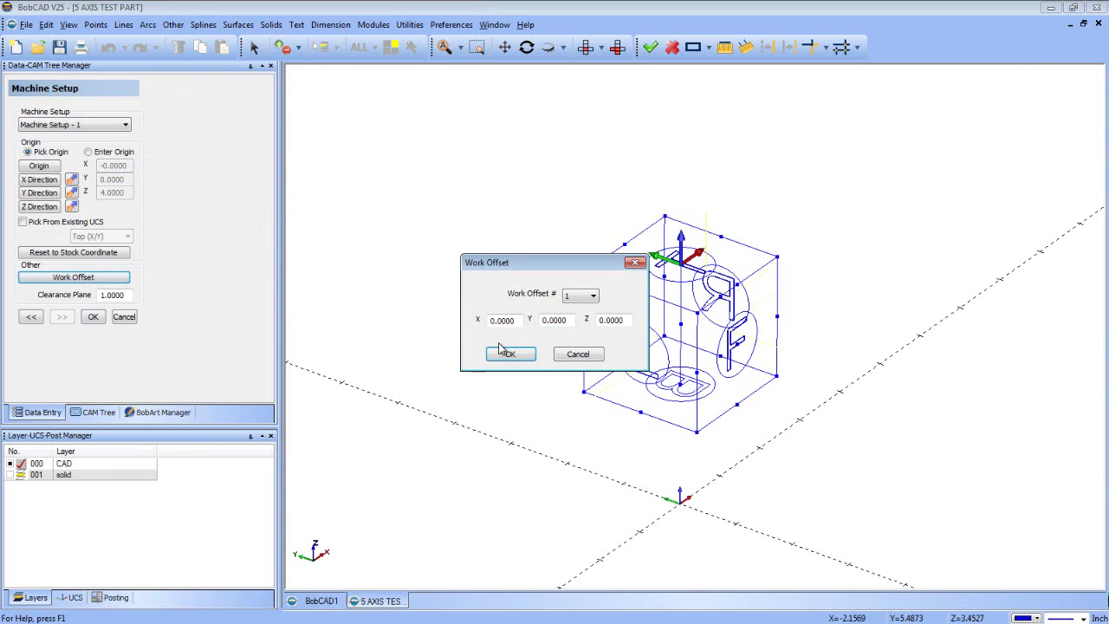
left_click_drag(625, 319, 547, 335)
type("2.1")
left_click(515, 352)
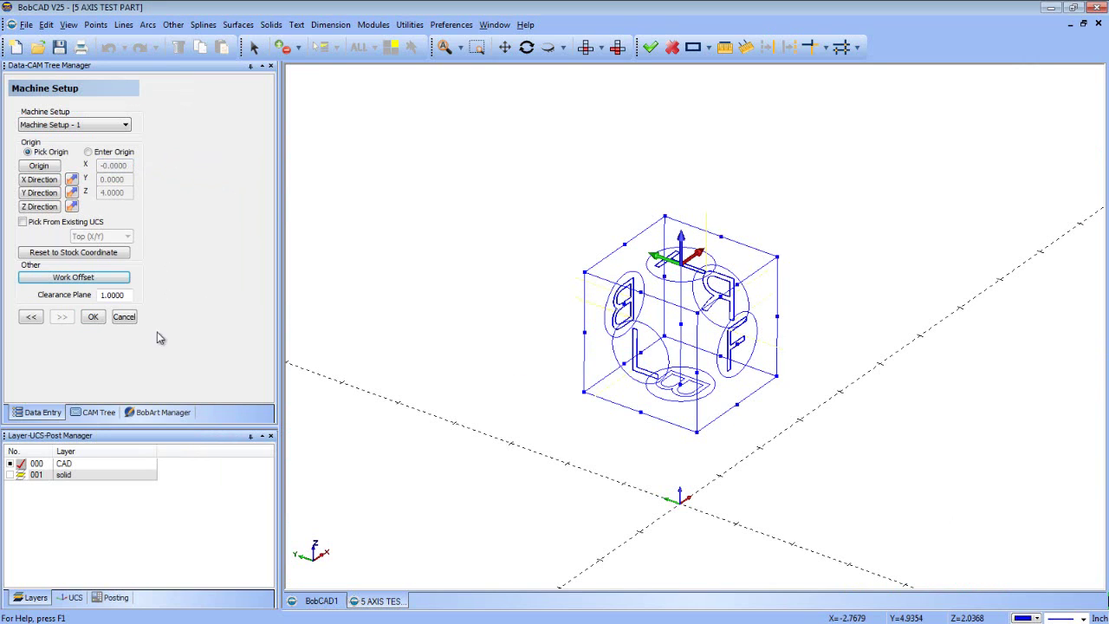
left_click(92, 317)
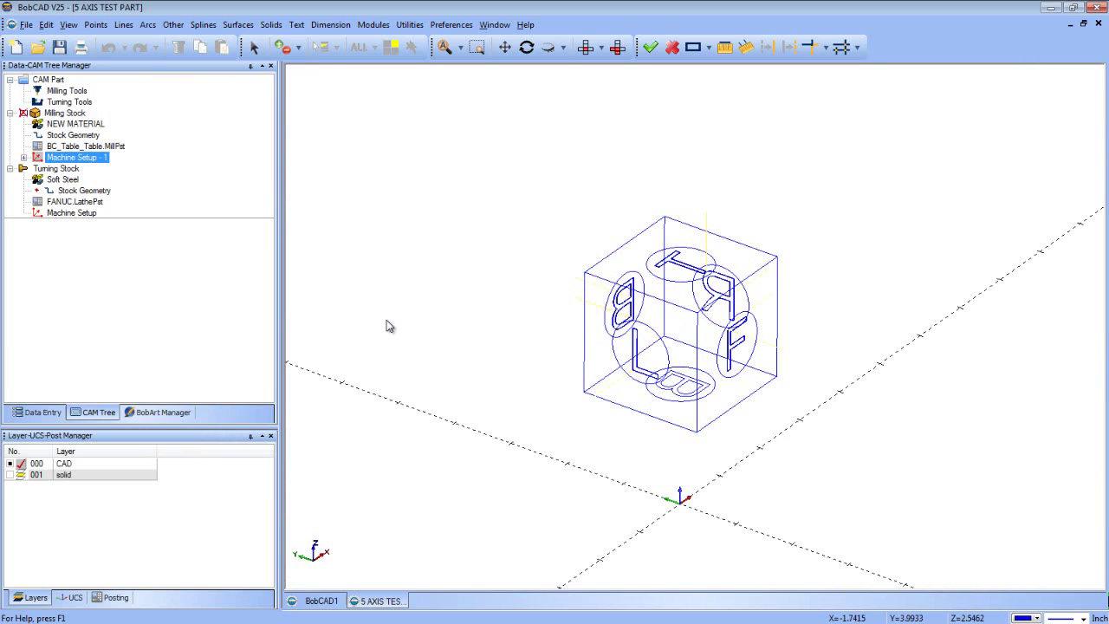
- Run the mill simulation at reduced speed, pause it once the table tilts to the second operation, and close the simulation
left_click(372, 24)
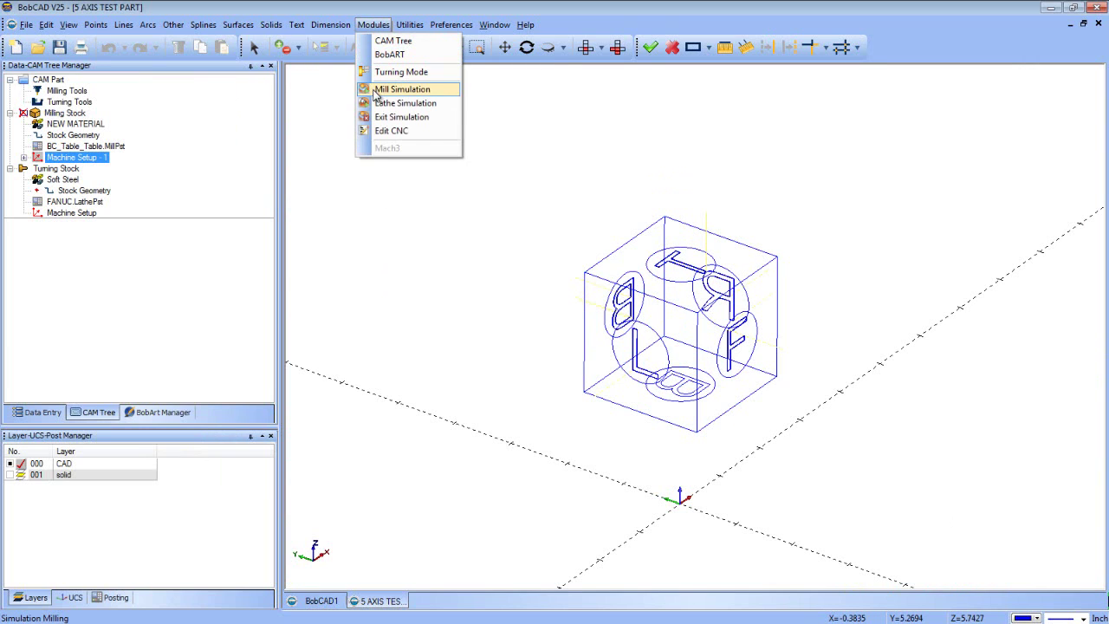
left_click(398, 89)
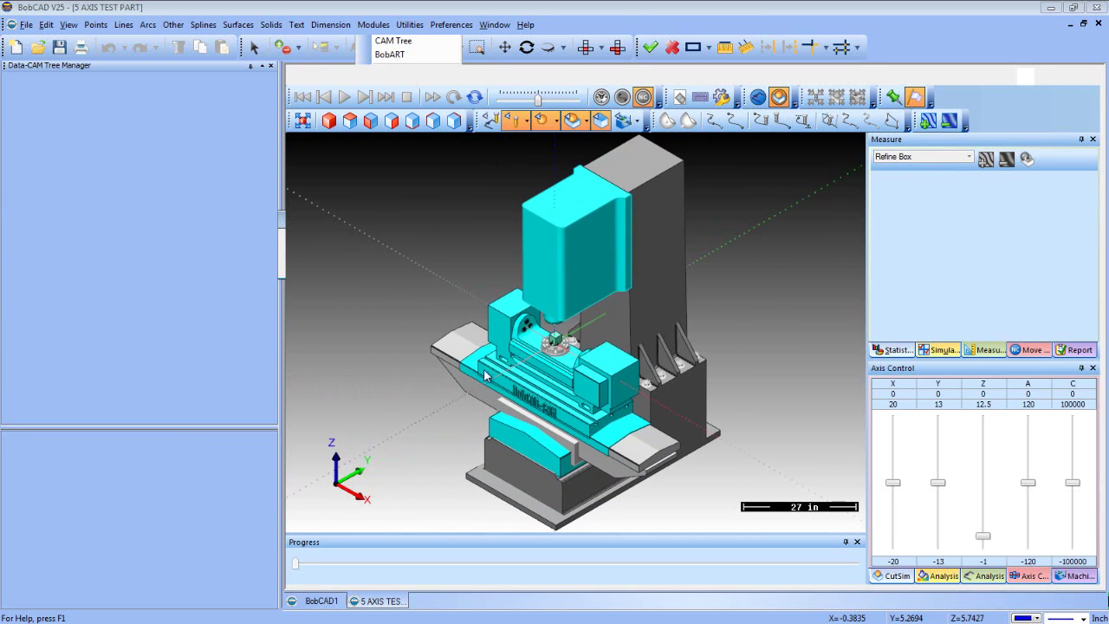
scroll(555, 336, "up", 8)
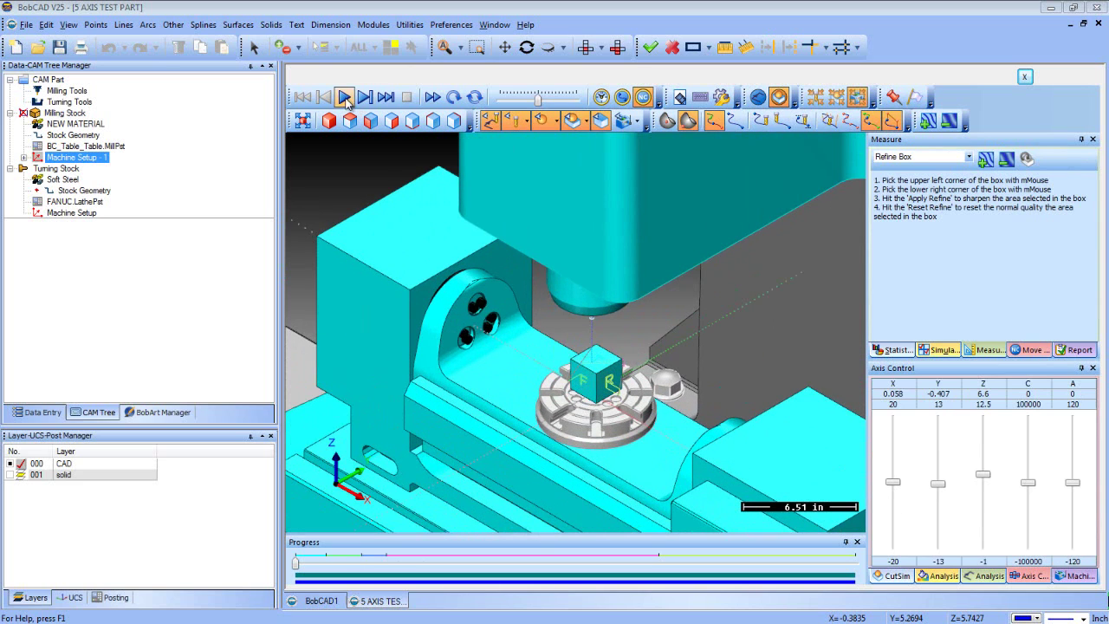
left_click(517, 103)
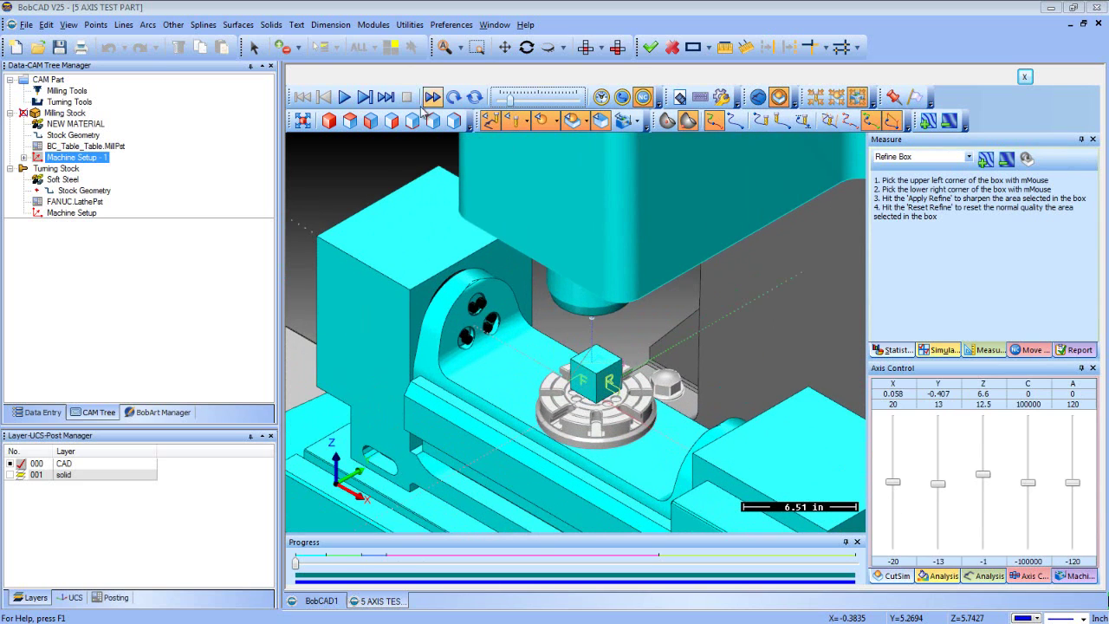
left_click(344, 97)
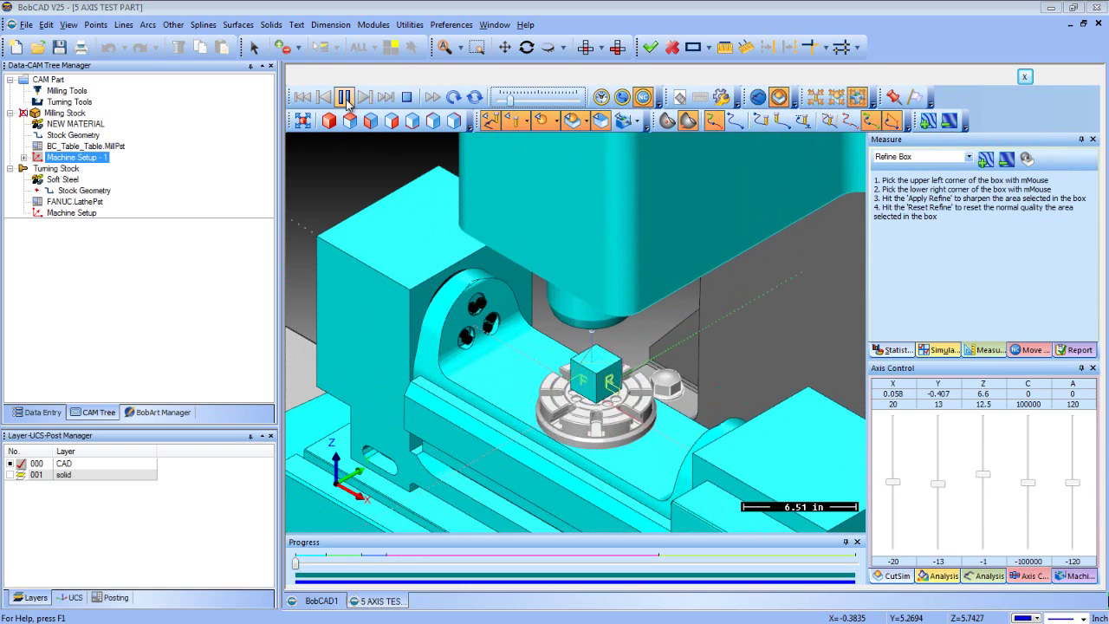
left_click(346, 99)
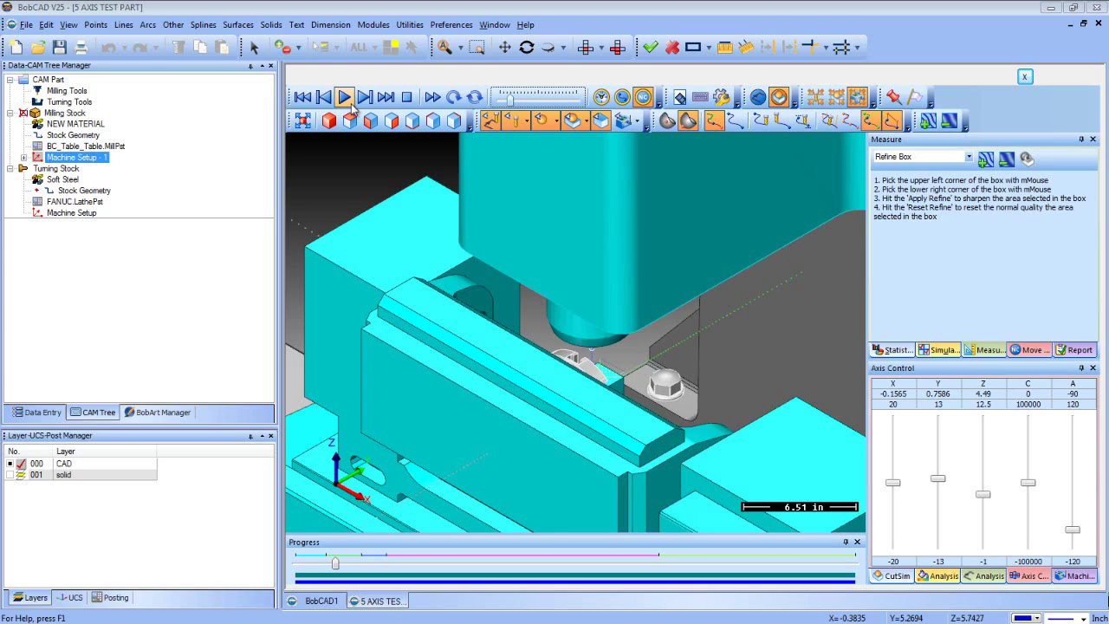
left_click(1023, 78)
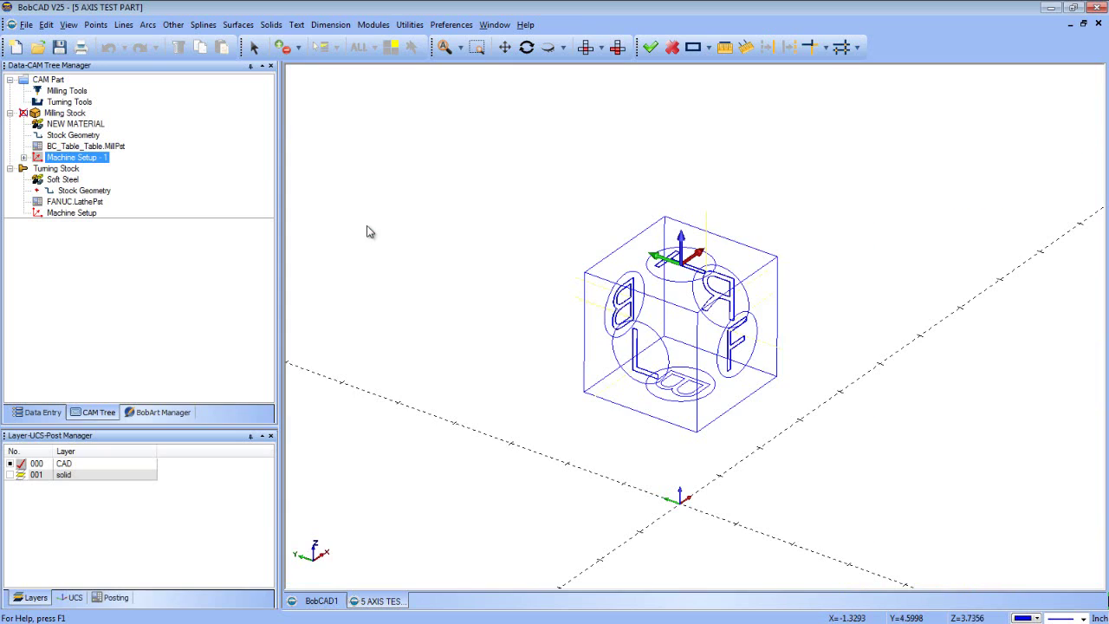
- Set the angle pair to use Other solution in the current part's multi-axis posting settings and accept them
right_click(67, 91)
mouse_move(198, 232)
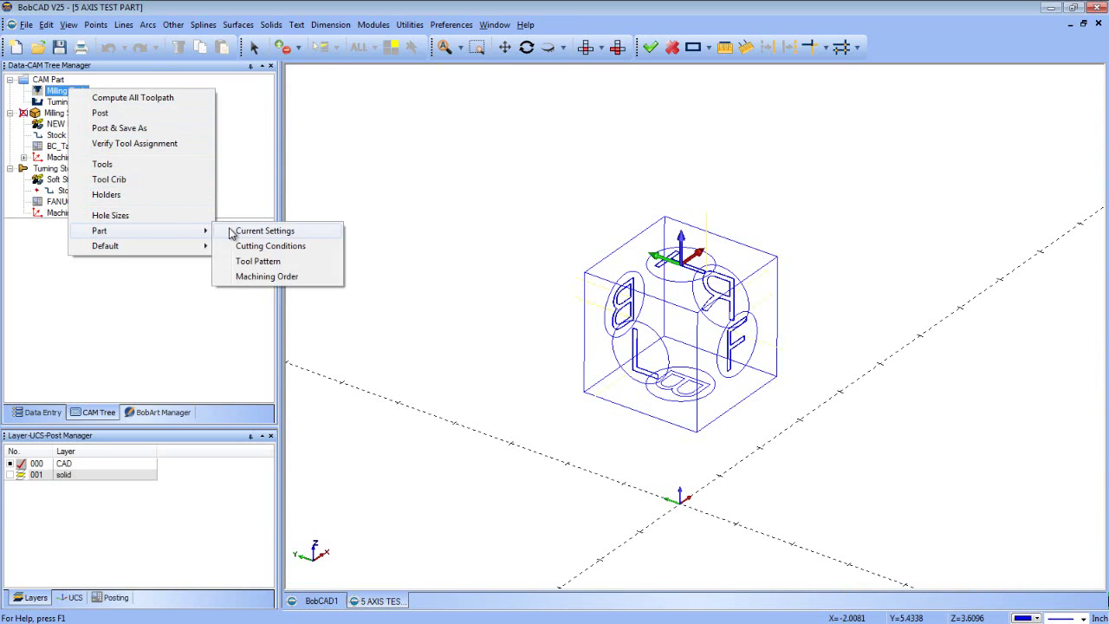
left_click(233, 232)
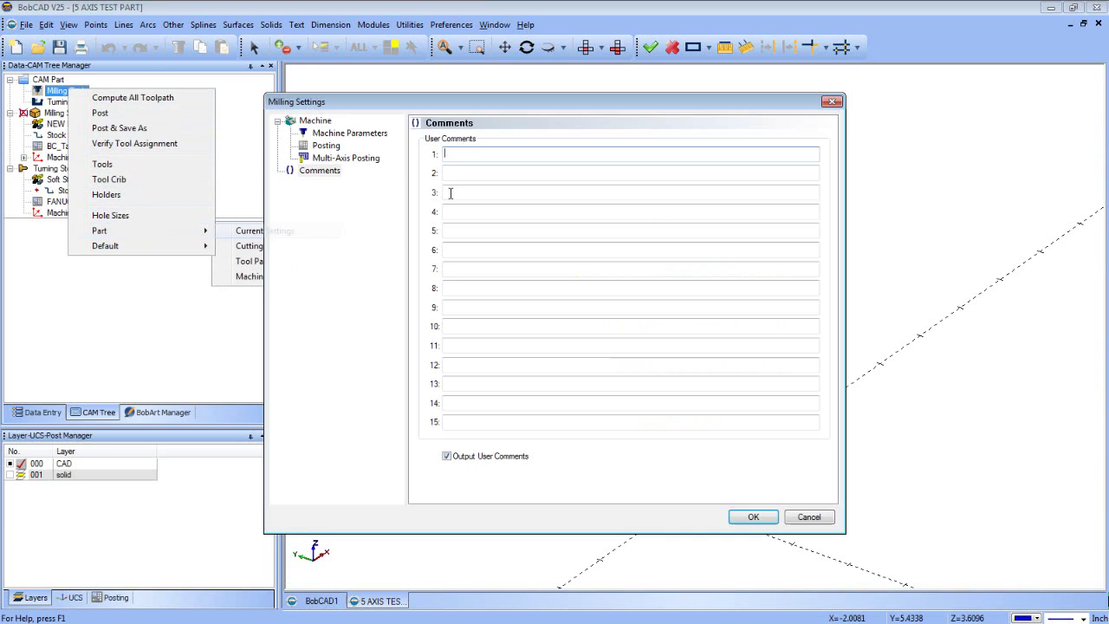
left_click(370, 158)
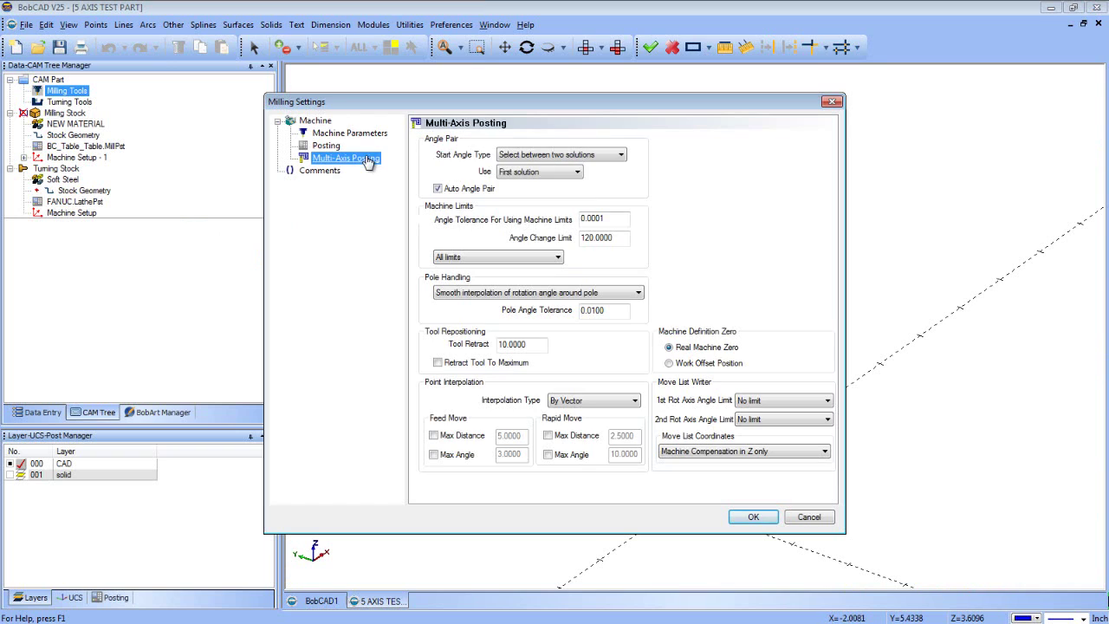
left_click(578, 175)
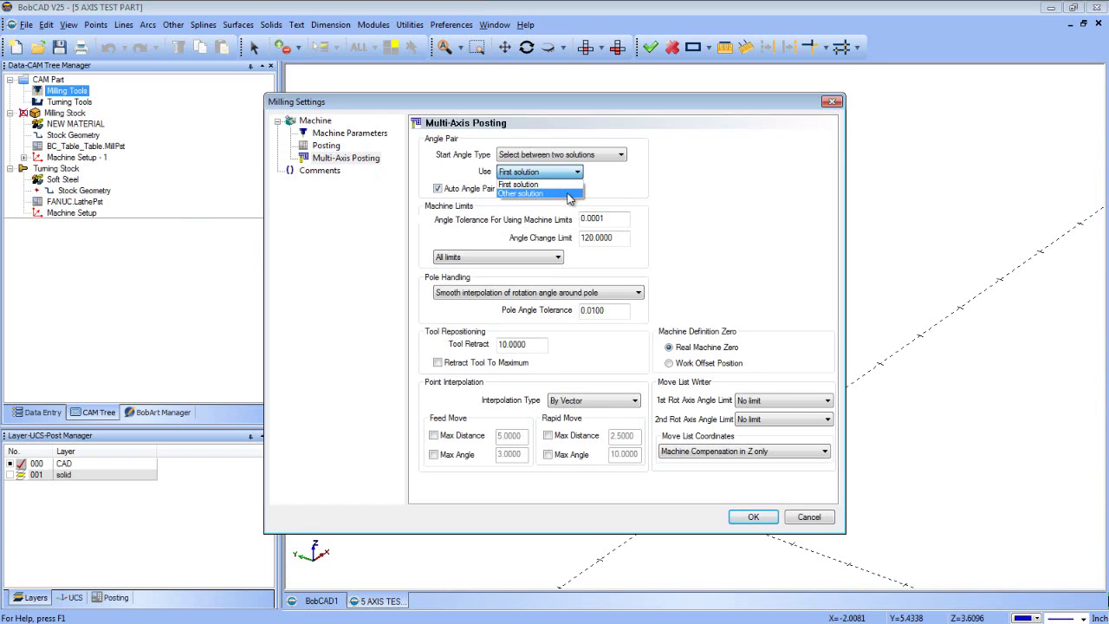
left_click(569, 197)
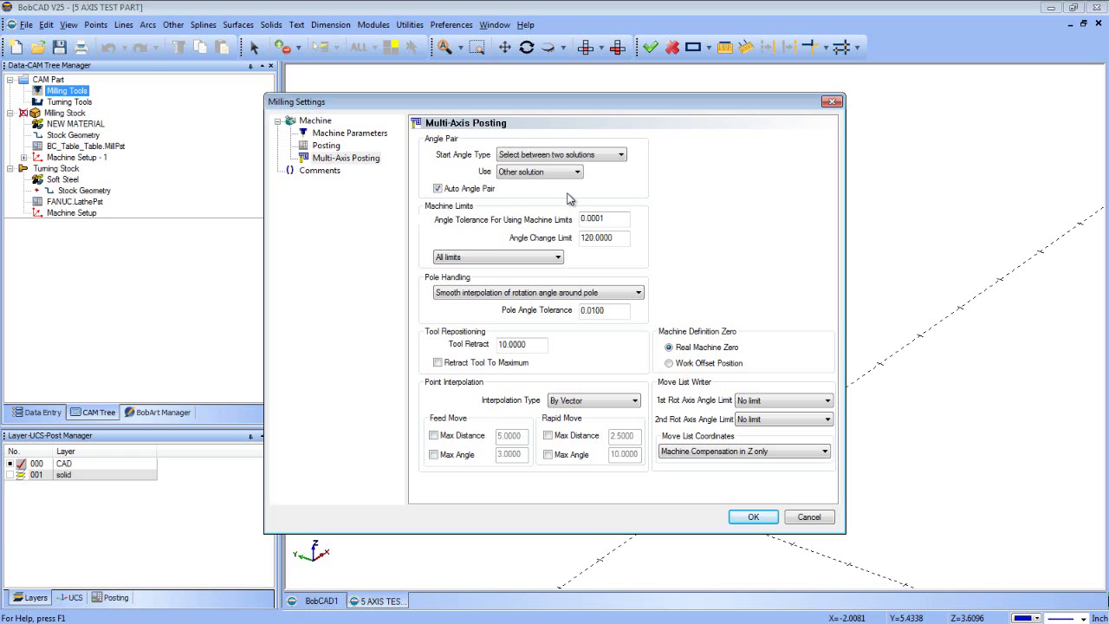
left_click(753, 516)
- Rerun the mill simulation to examine the table's tilt direction with the other angle pair solution, and close the simulation
left_click(373, 24)
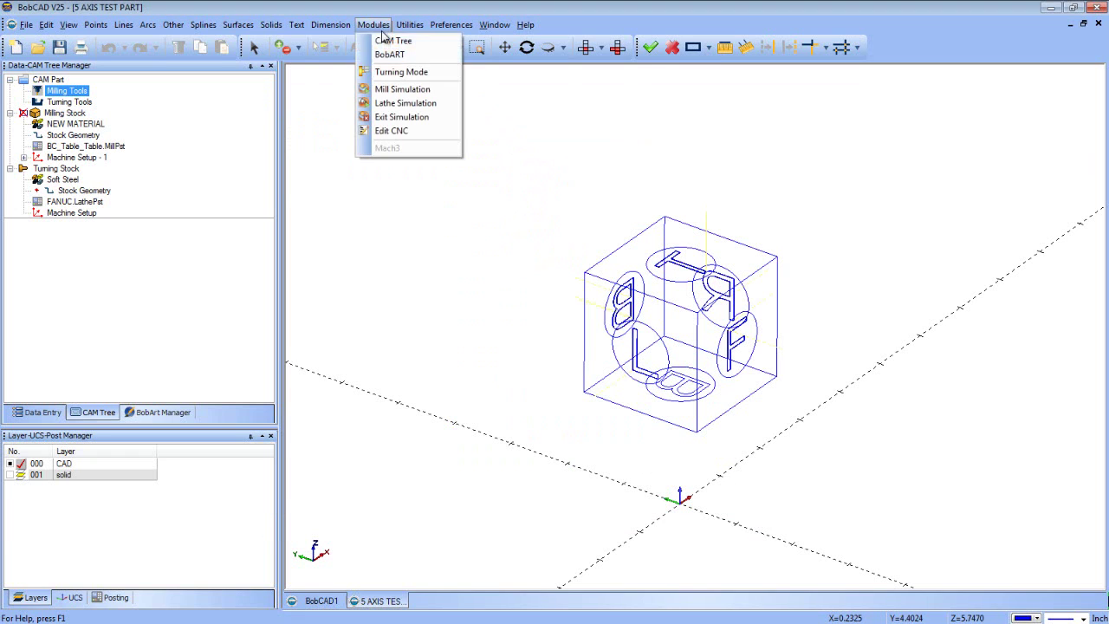
left_click(405, 88)
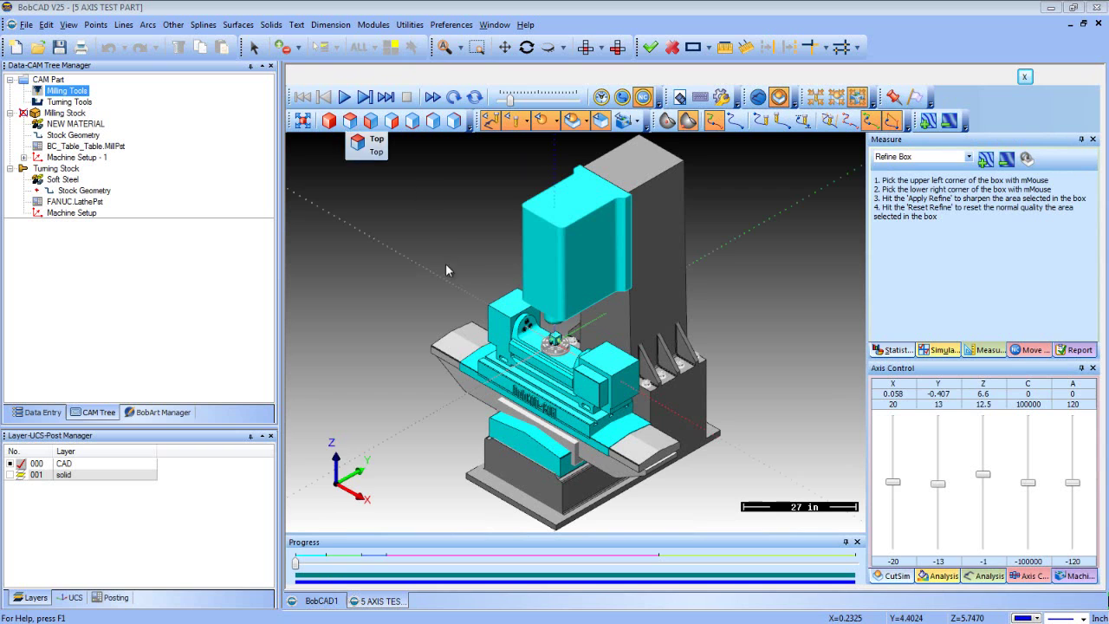
scroll(436, 333, "up", 5)
scroll(436, 332, "up", 1)
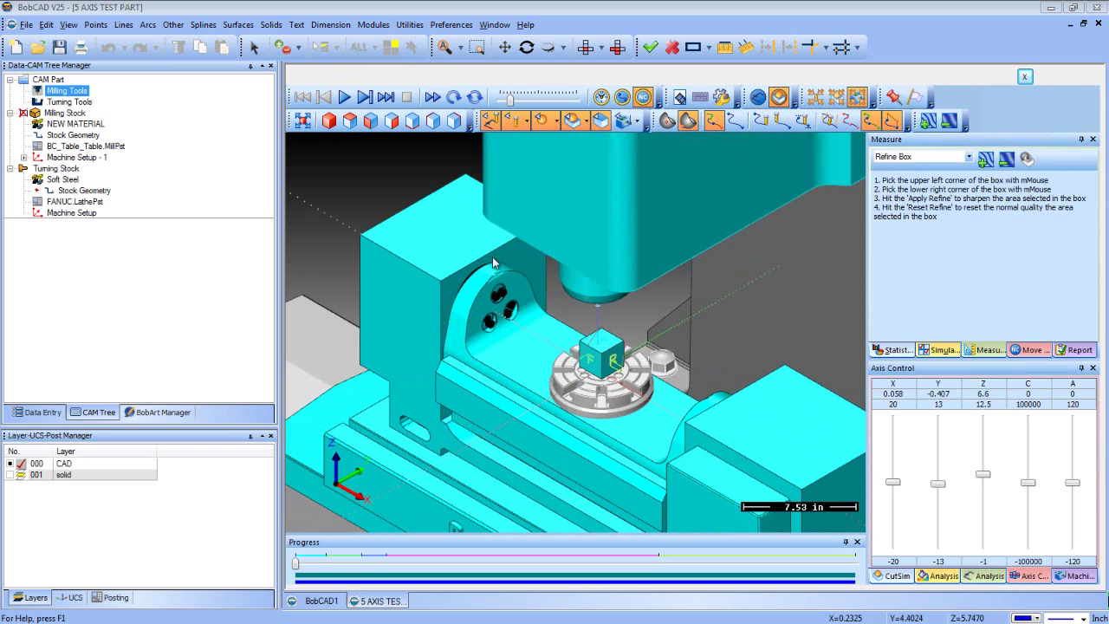
left_click(343, 98)
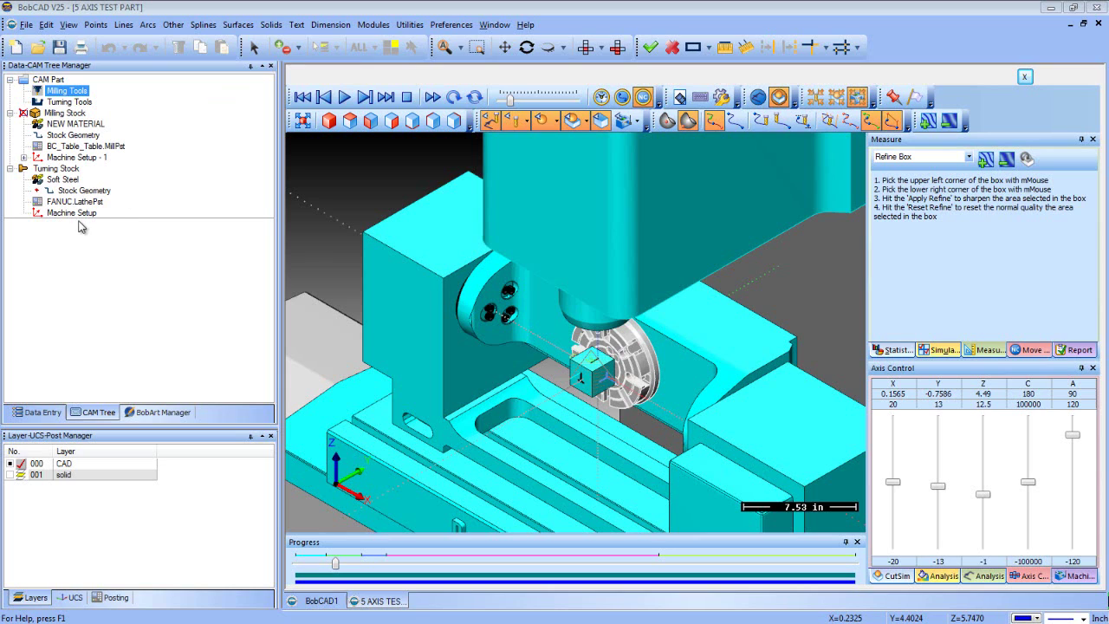
left_click(76, 157)
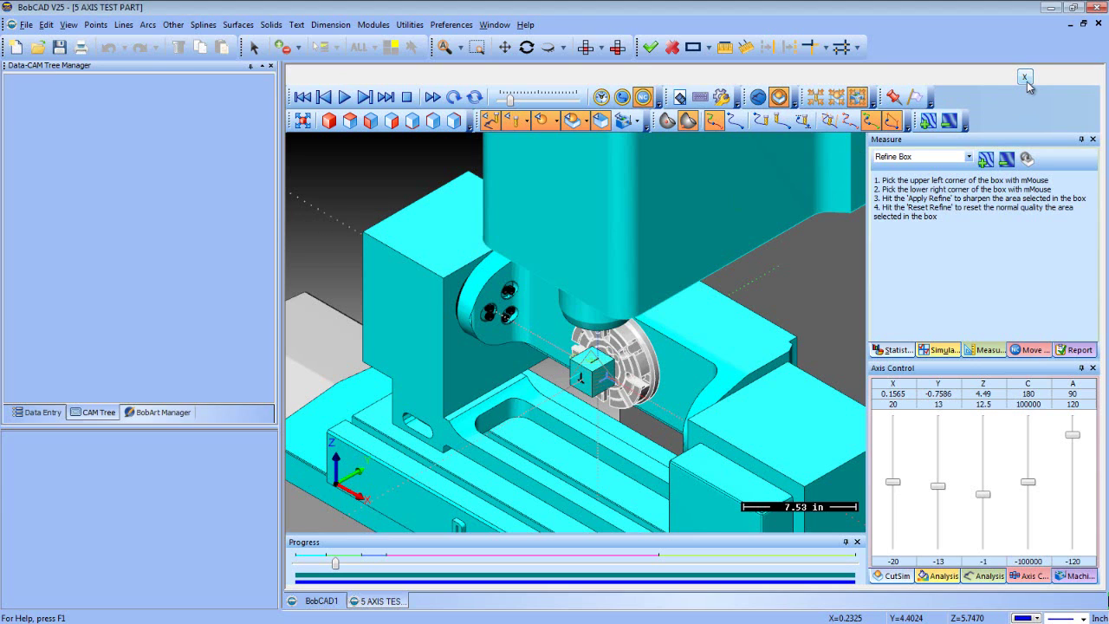
- Close the simulation and open the milling post processor file BC_Table_Table.MillPst for text editing from the post selection dialog
left_click(1024, 77)
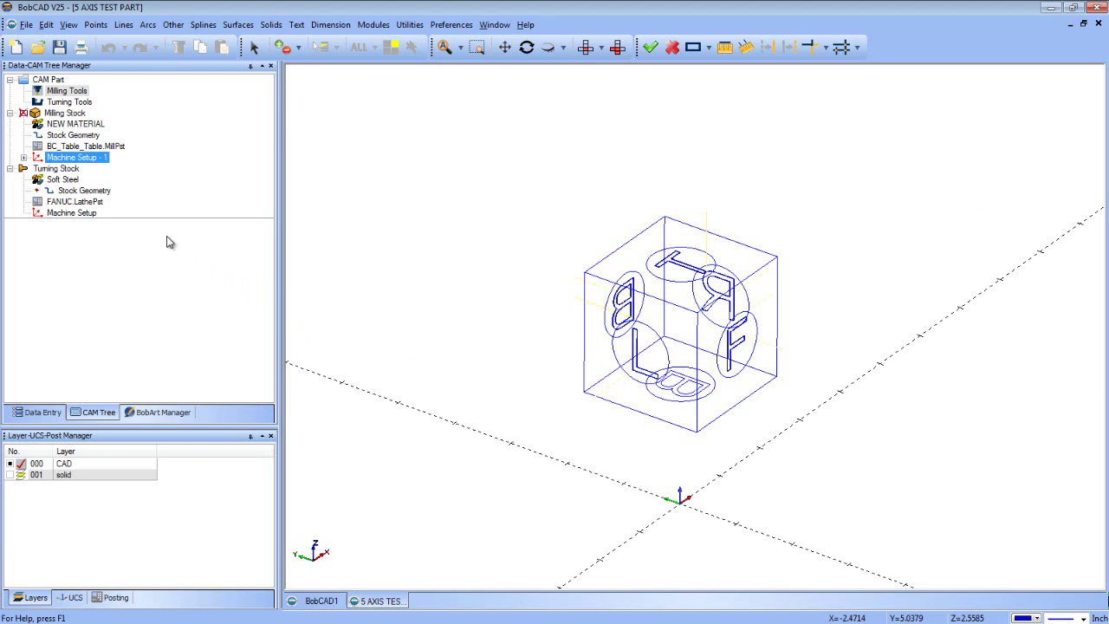
right_click(96, 148)
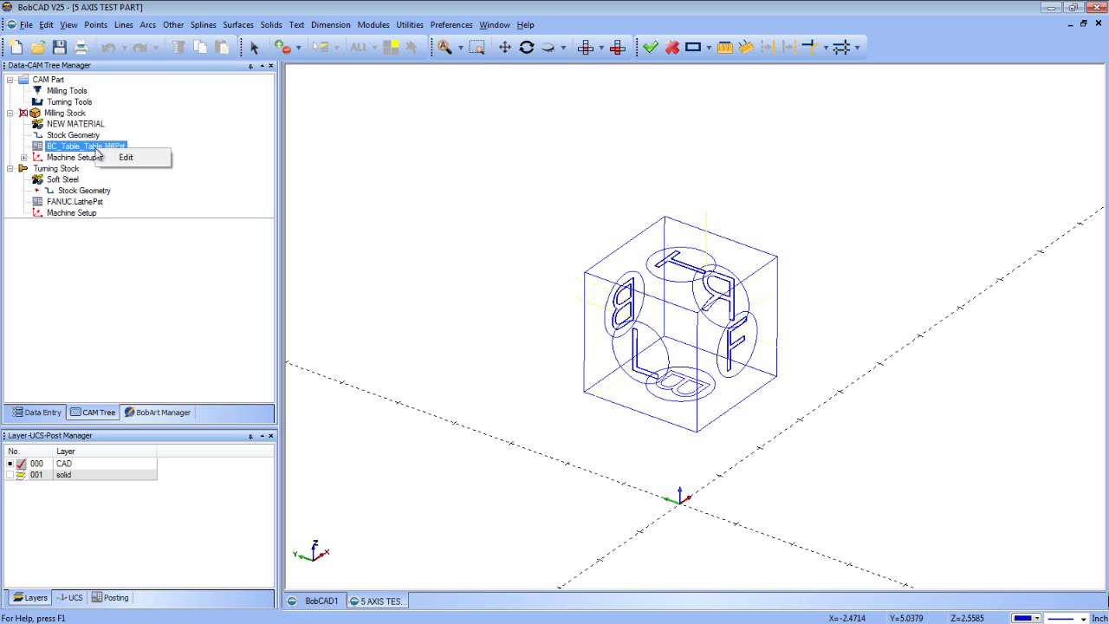
left_click(130, 158)
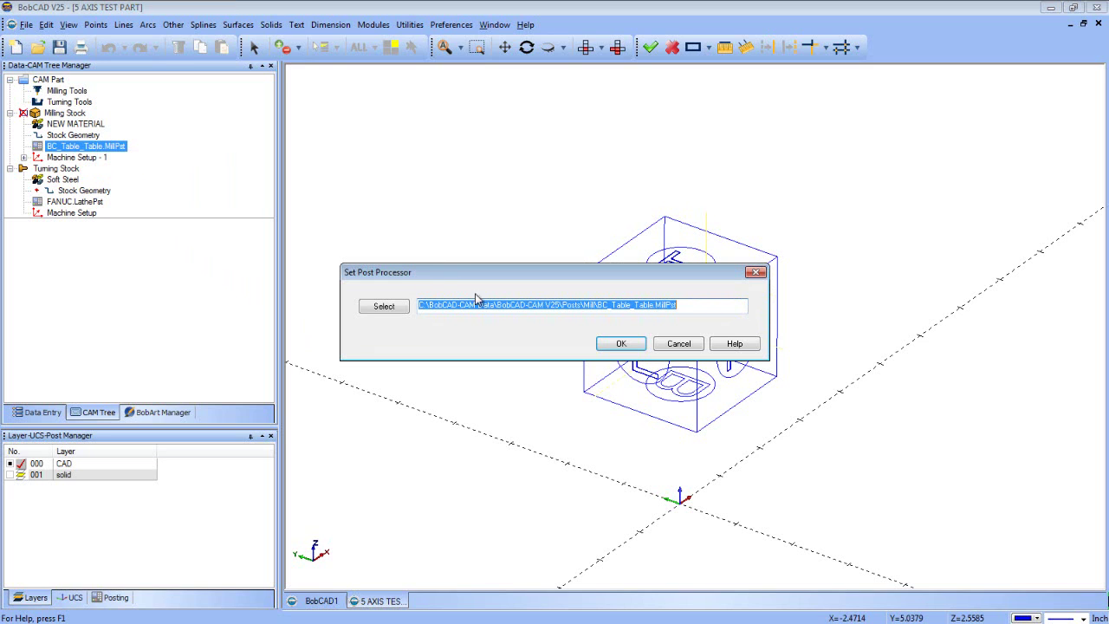
left_click(405, 310)
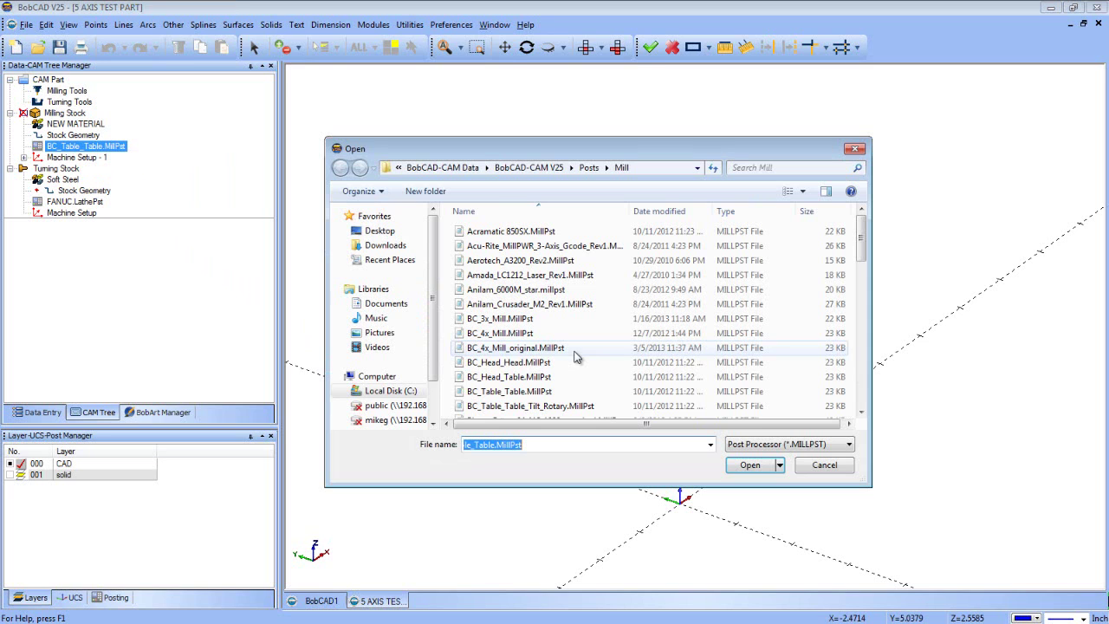
right_click(543, 392)
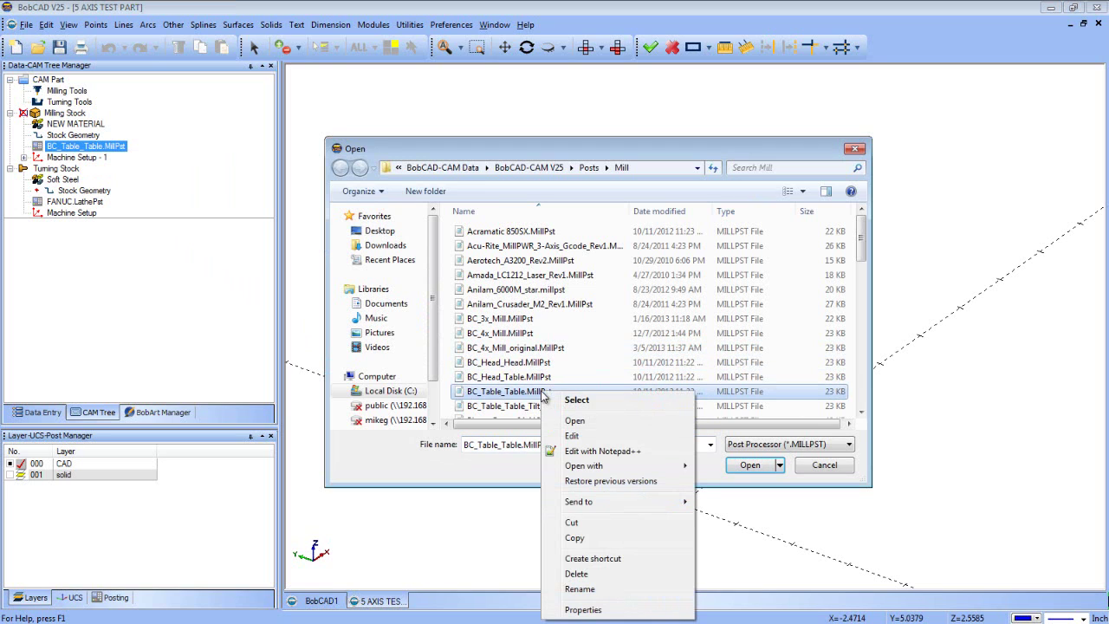
left_click(589, 436)
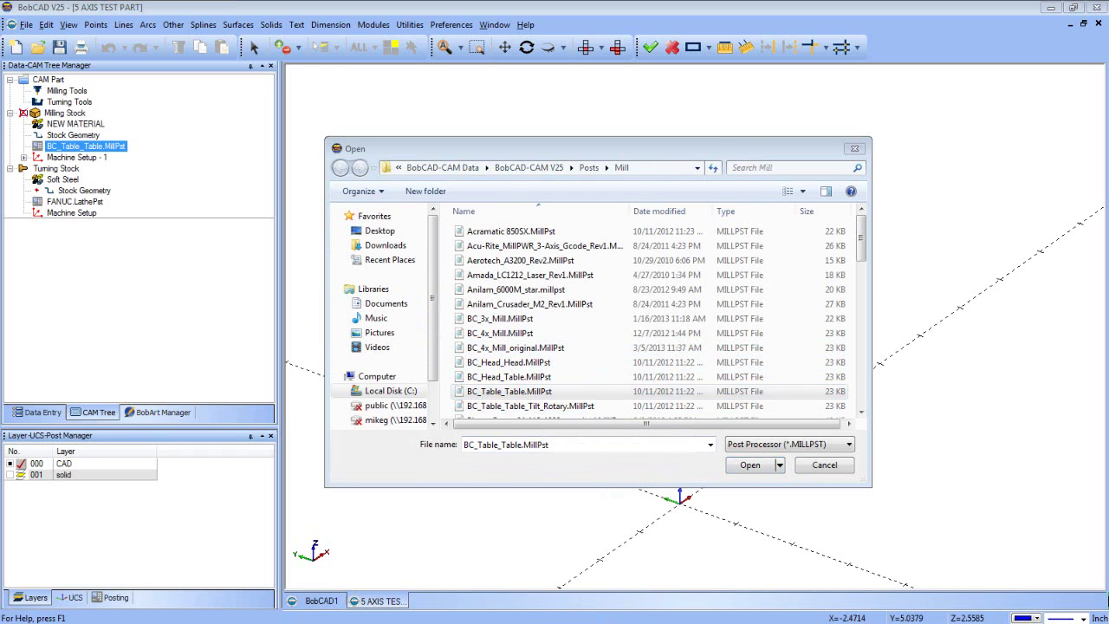
- Dismiss the post processor selection dialogs without changing the post, and maximize the Notepad window showing BC_Table_Table.MillPst
key("alt+F4")
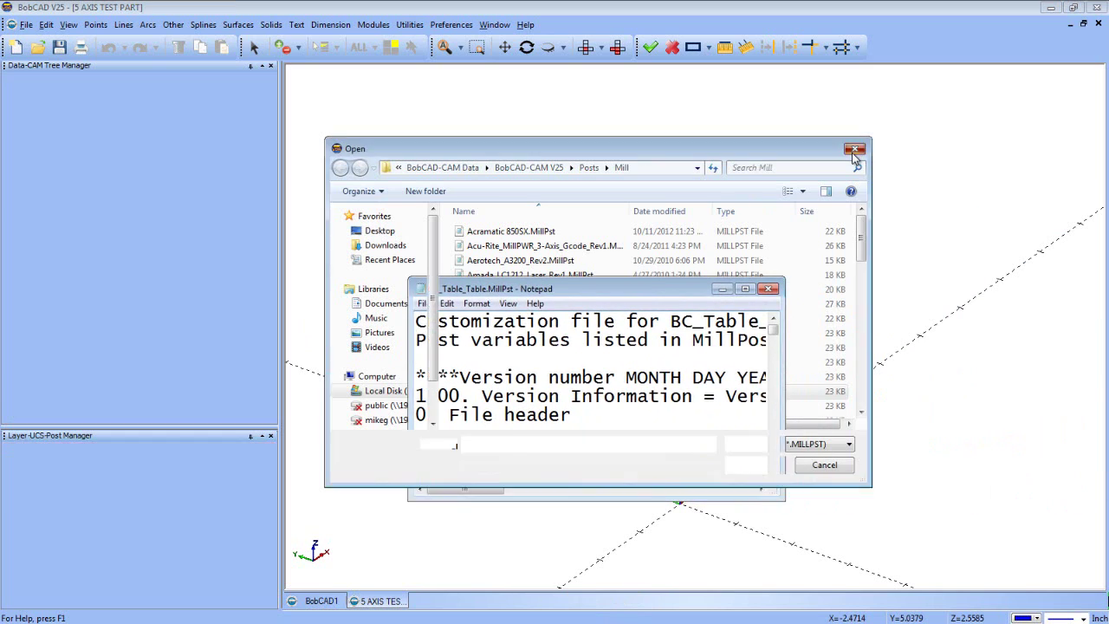
key("Return")
left_click(676, 347)
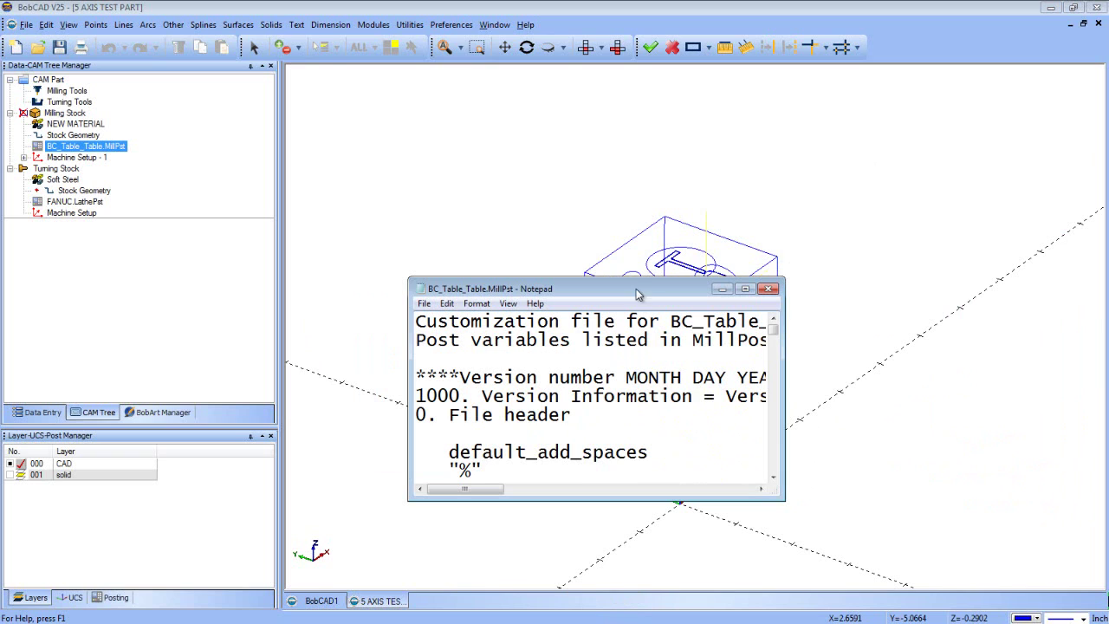
double_click(637, 287)
left_click(612, 293)
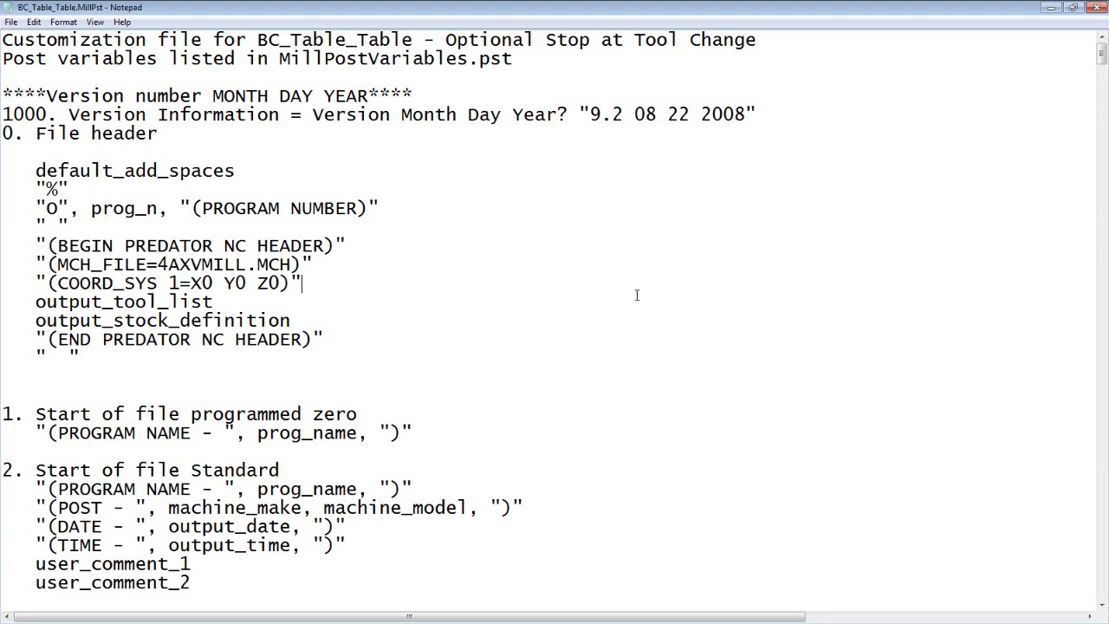
- Examine the post's rotary output type, multiaxis feed type and axis wrapping settings in lines 440 to 444
scroll(636, 339, "down", 10)
scroll(638, 354, "down", 14)
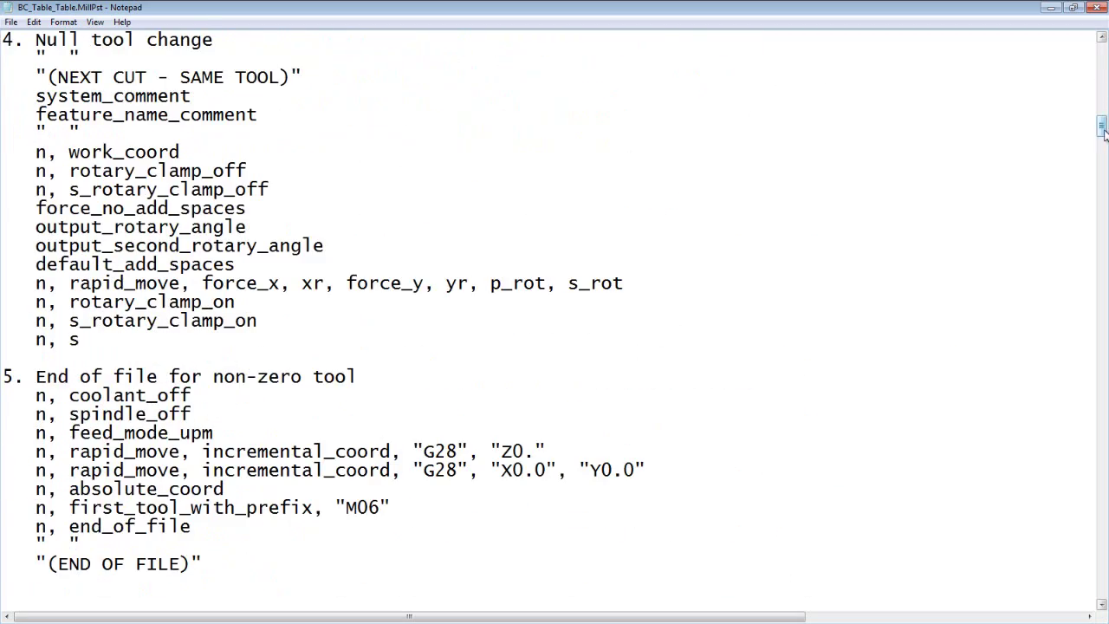
left_click_drag(1097, 130, 1085, 409)
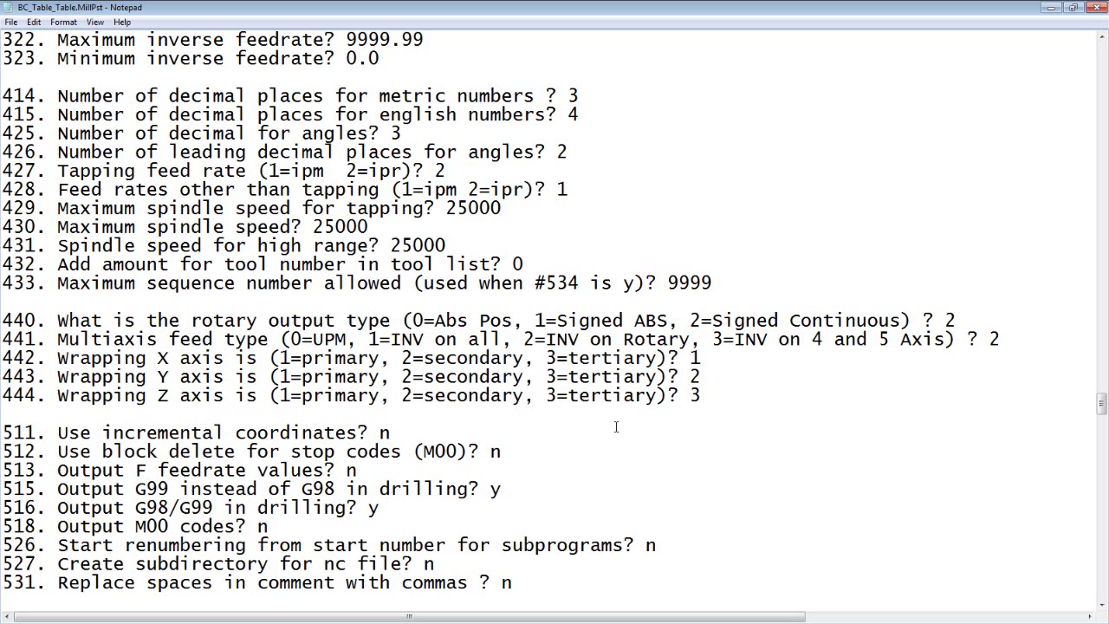
left_click(691, 445)
- Examine the X and Y rotation move prefixes in lines 690 and 694 and the rotary axis codes in lines 710 to 726
scroll(693, 445, "down", 16)
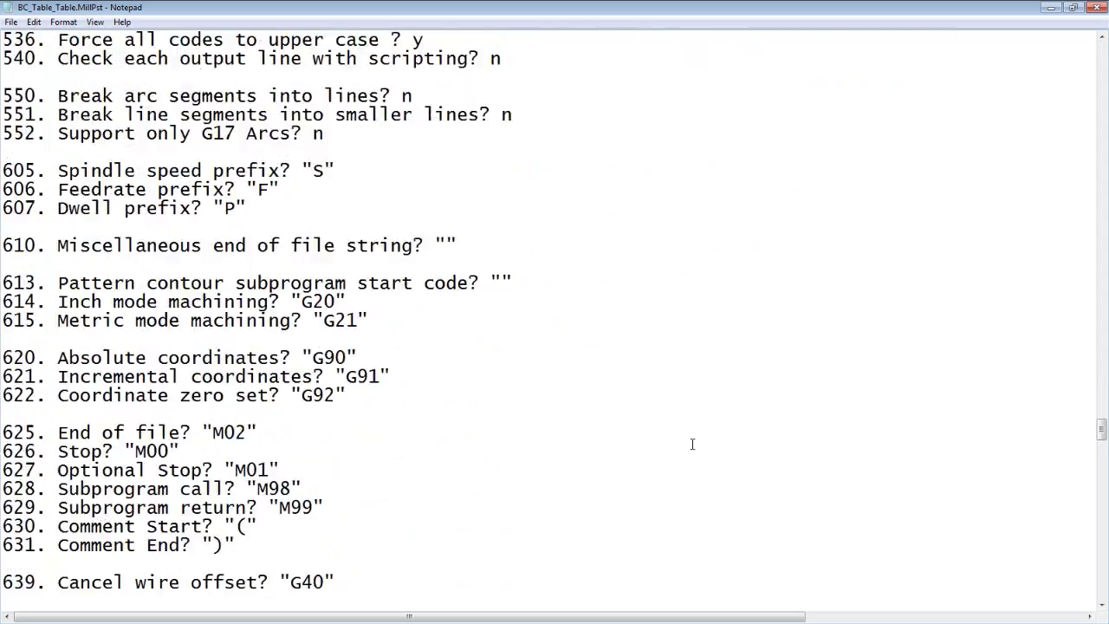
scroll(693, 444, "down", 20)
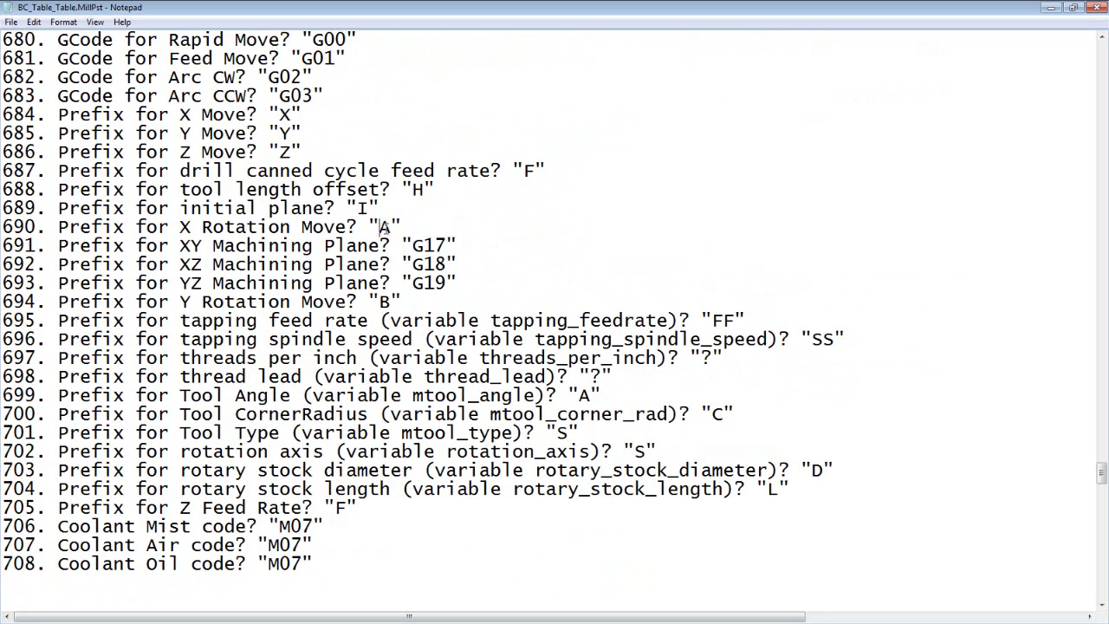
left_click_drag(379, 227, 395, 226)
left_click_drag(378, 301, 394, 302)
scroll(472, 433, "down", 6)
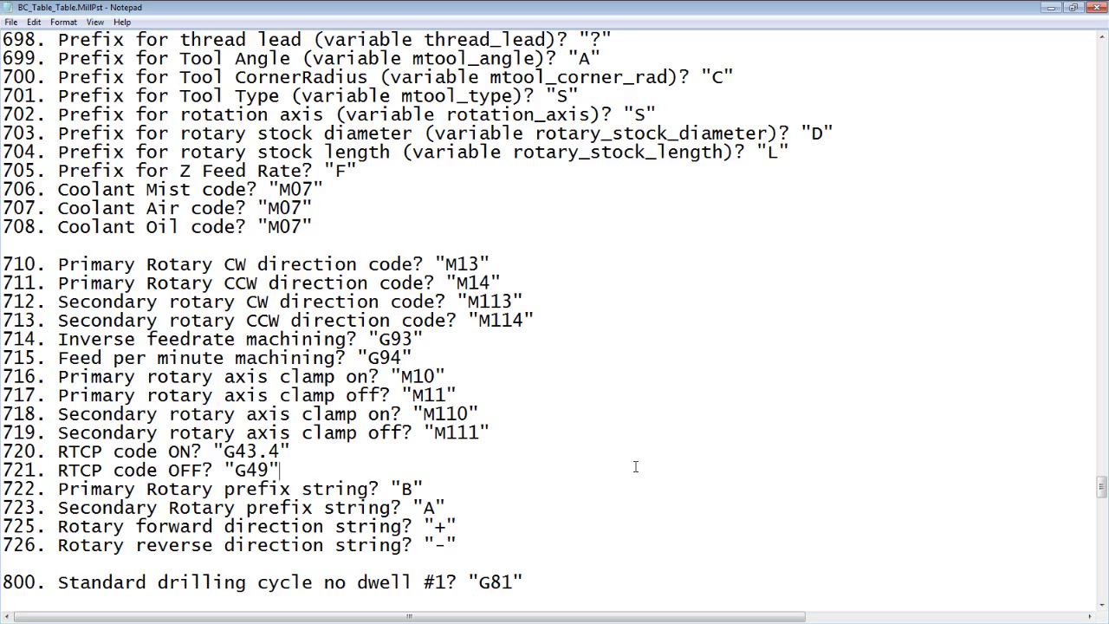
- Recheck the rotary output and multiaxis feed settings in lines 440 to 444, and close the post file to return to the CAM part
scroll(635, 467, "up", 4)
scroll(674, 451, "up", 19)
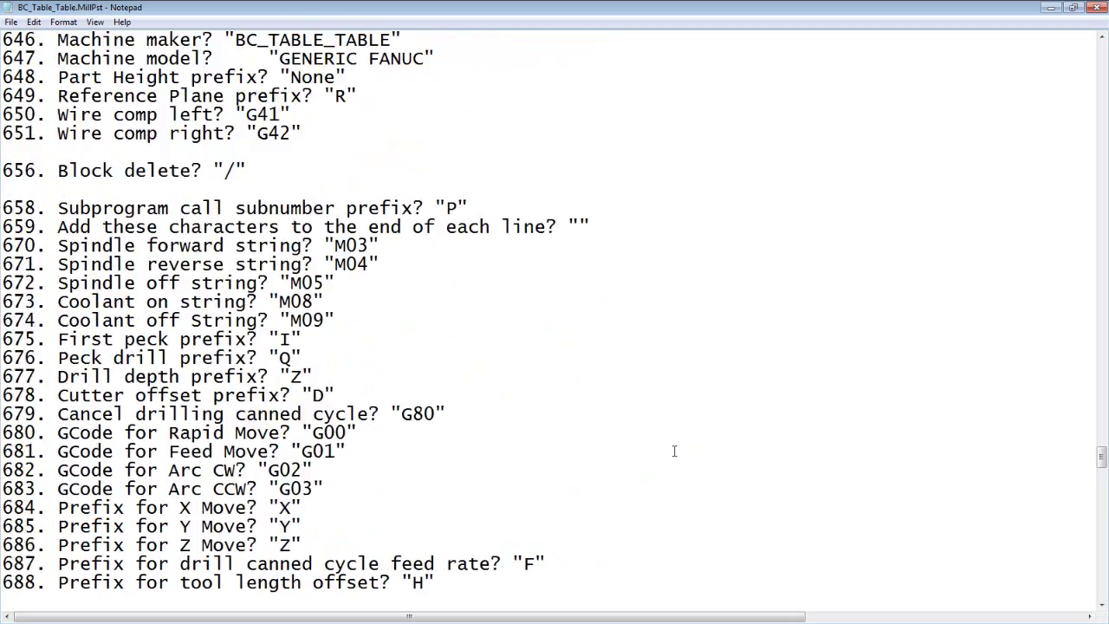
scroll(674, 451, "up", 2)
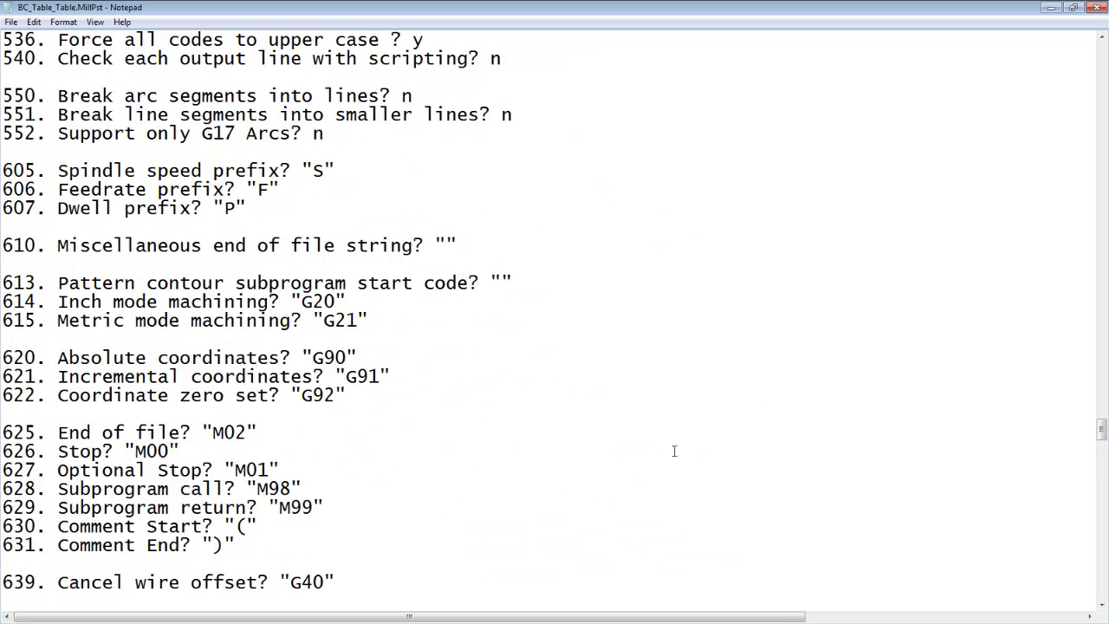
scroll(674, 451, "up", 7)
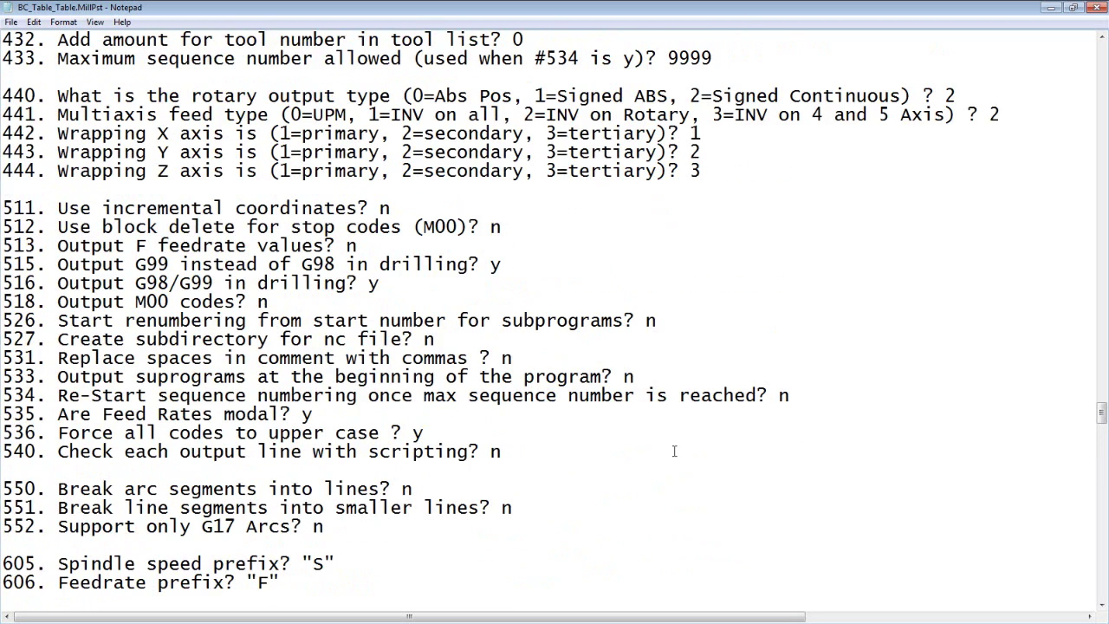
scroll(674, 450, "up", 2)
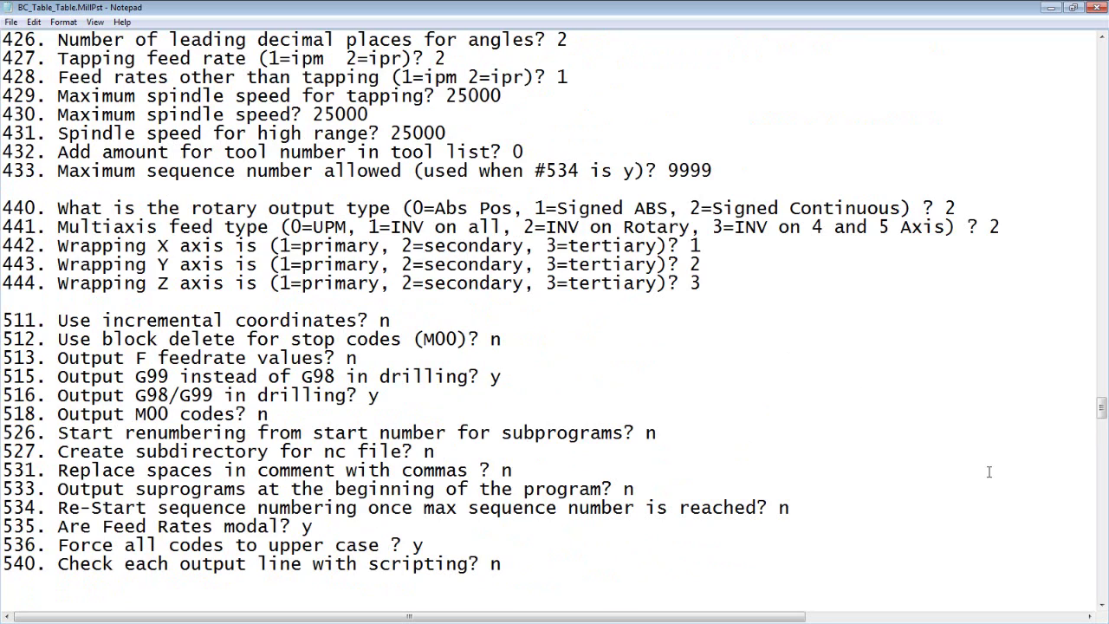
scroll(925, 452, "up", 20)
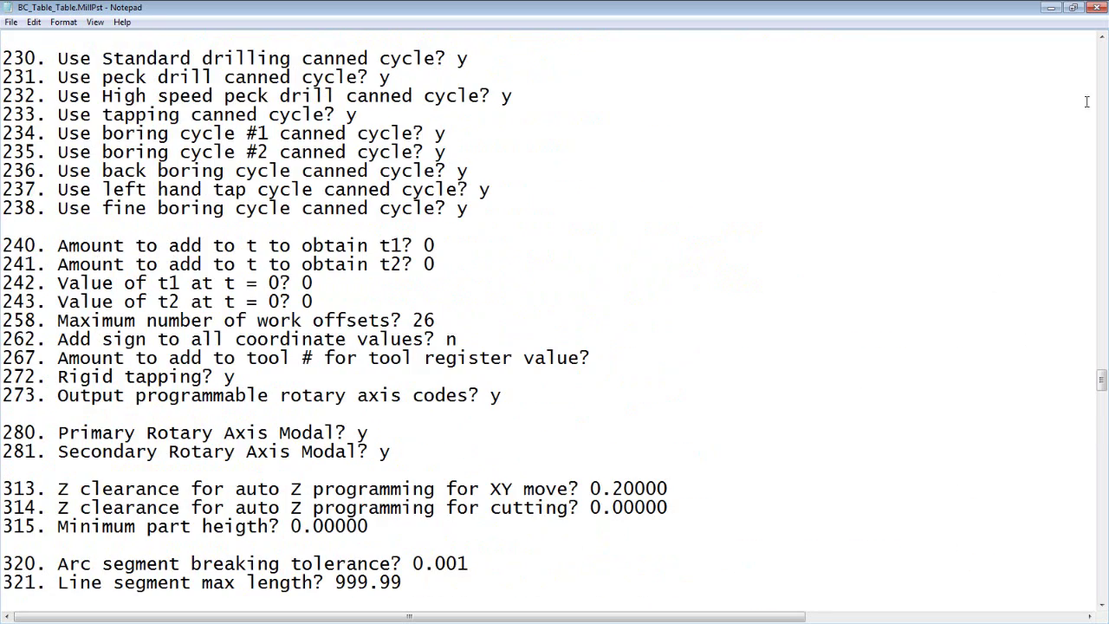
left_click(1097, 7)
scroll(524, 409, "up", 2)
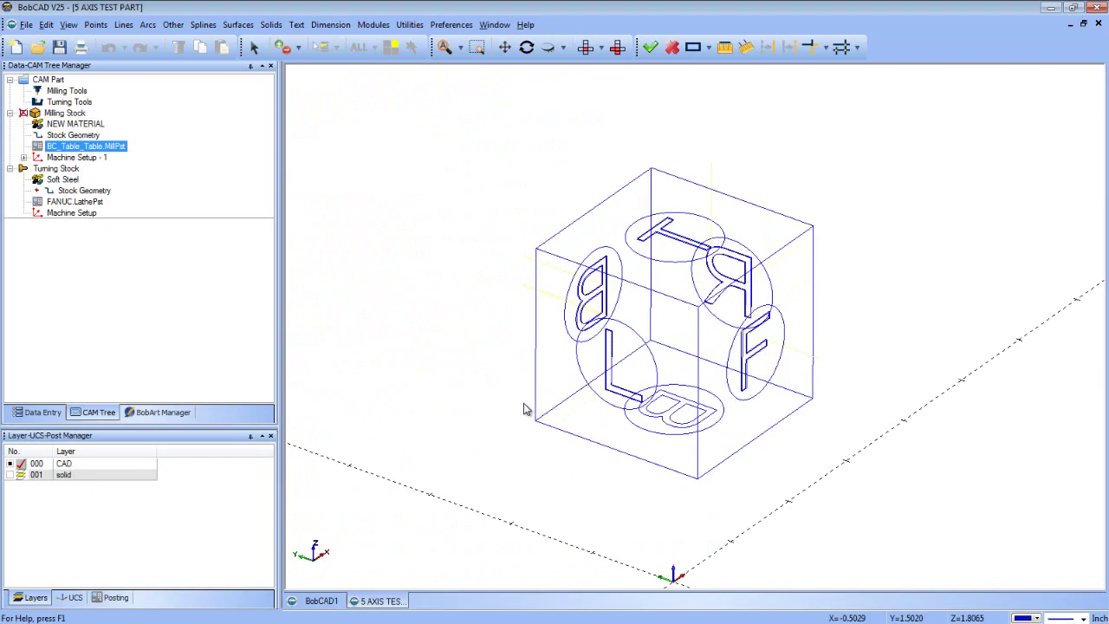